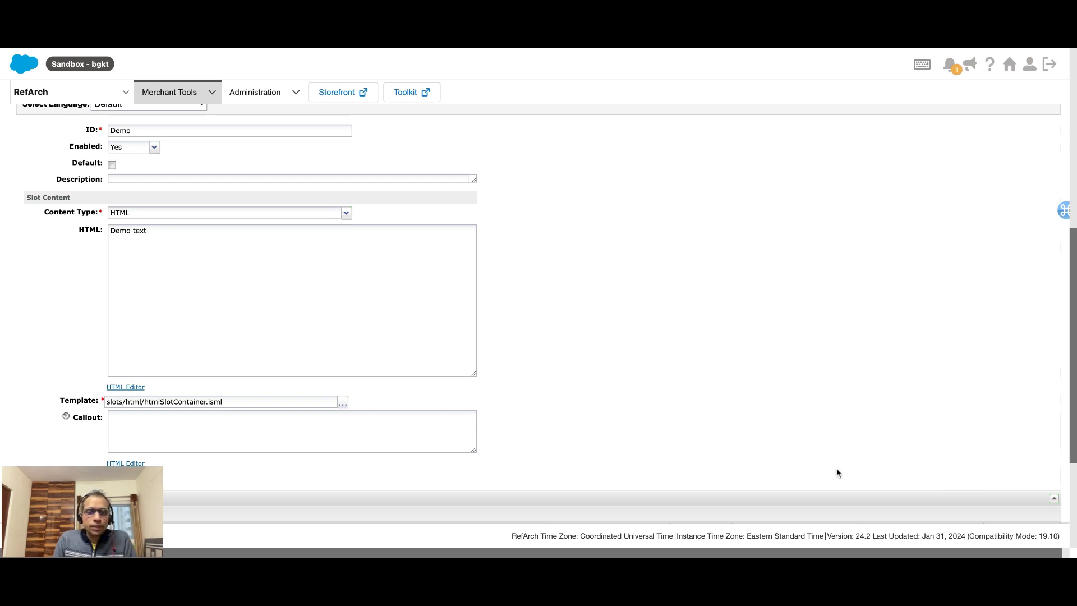
# Review the Demo slot configuration's HTML content, template, schedule and customer groups
pyautogui.scroll(10, 400, 385)
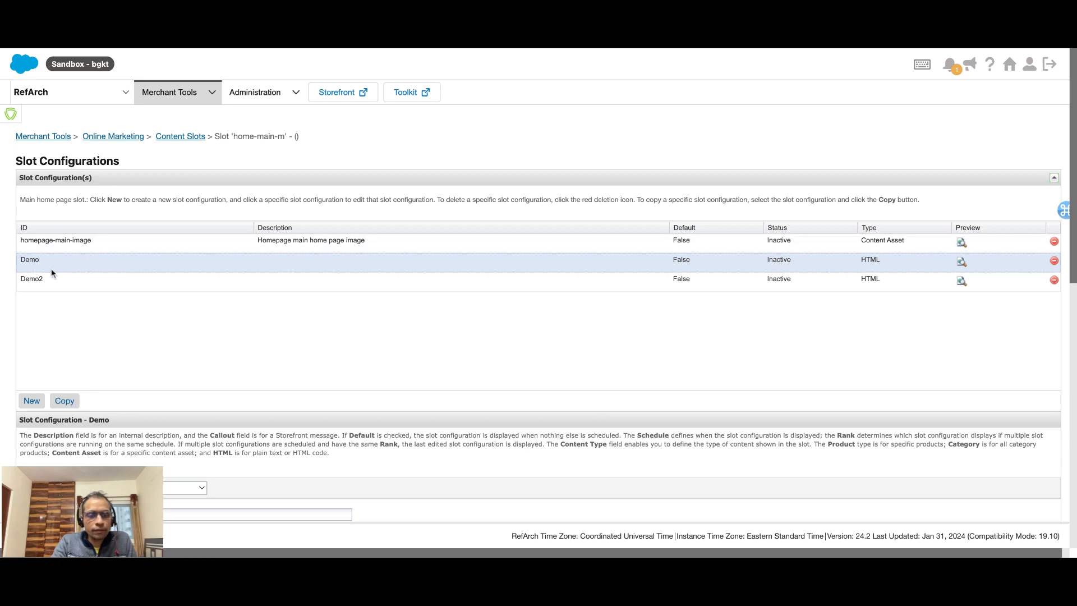
pyautogui.scroll(-10, 88, 265)
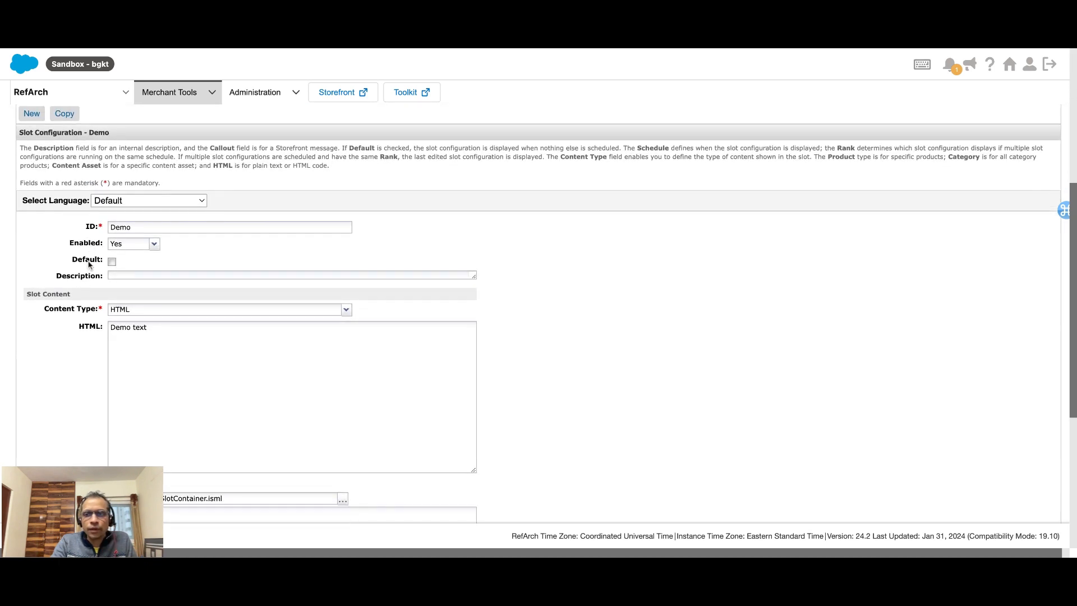
pyautogui.scroll(-1, 539, 314)
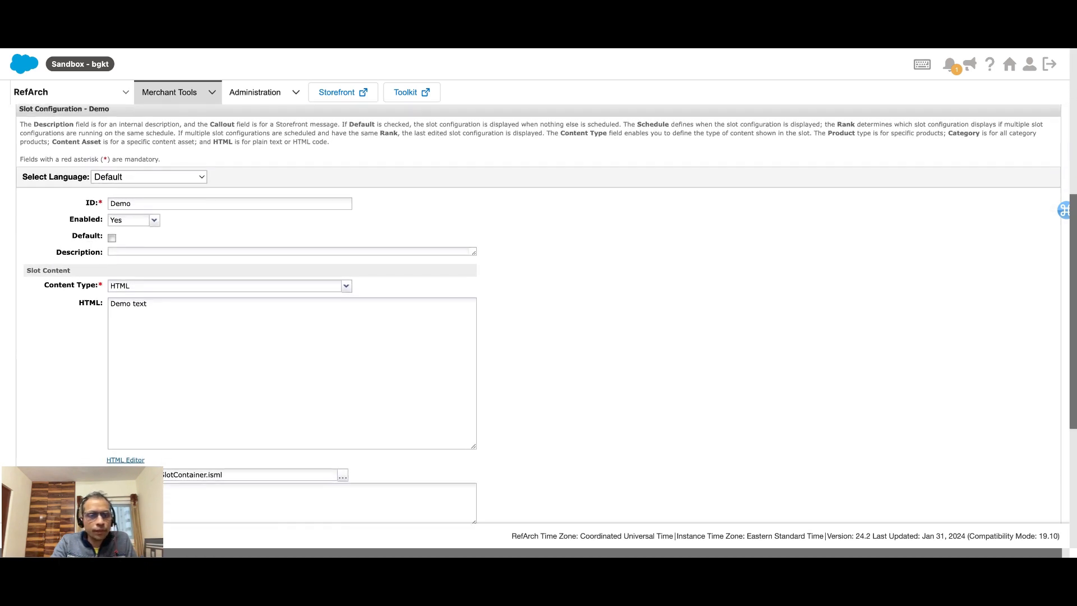
pyautogui.scroll(-3, 125, 313)
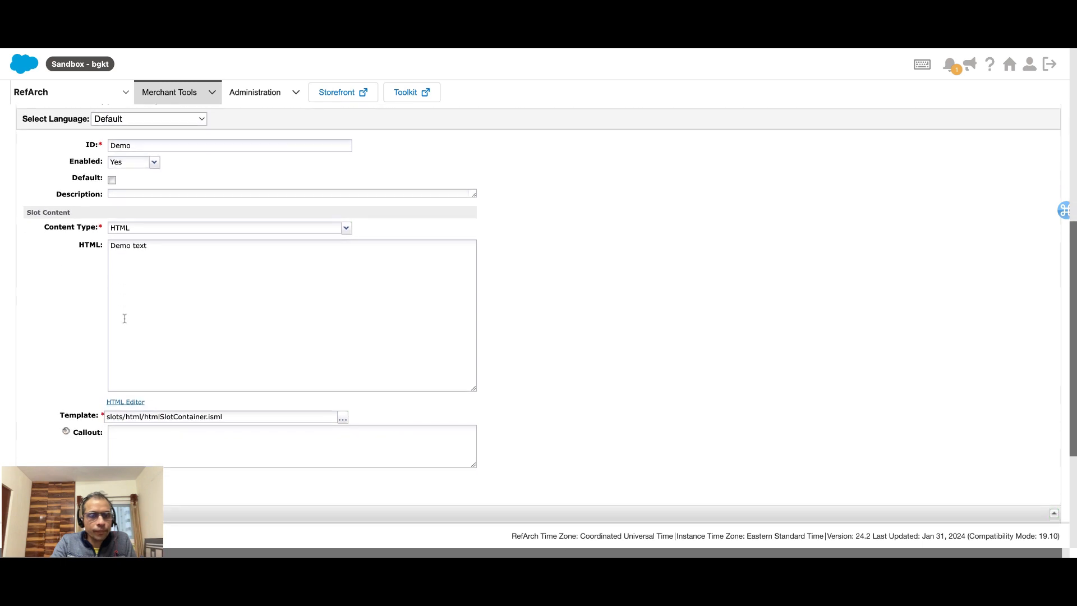
pyautogui.scroll(-5, 174, 288)
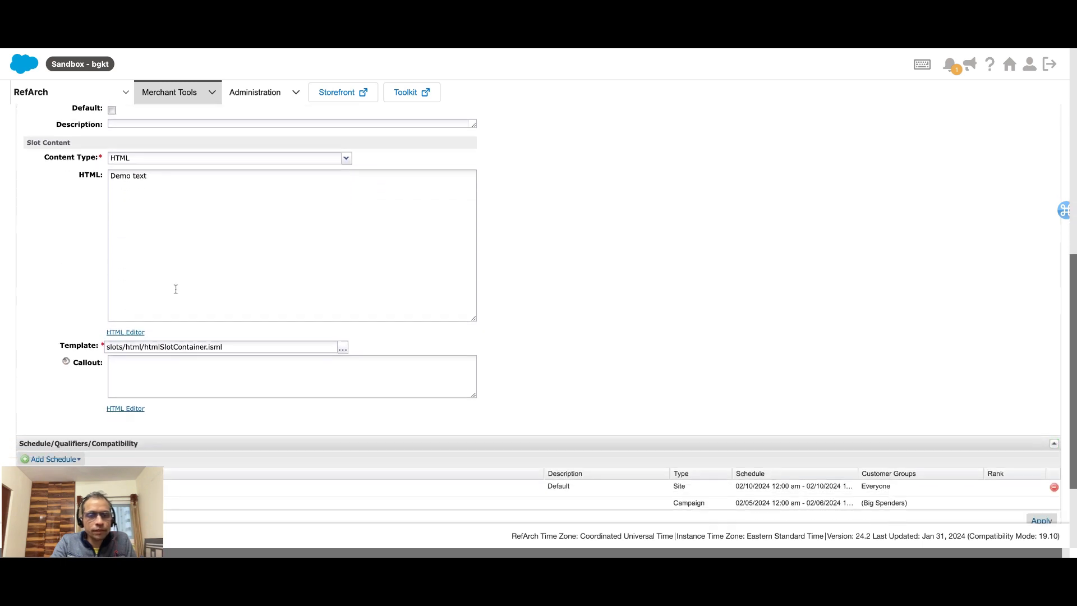
pyautogui.scroll(-2, 176, 289)
pyautogui.click(116, 356)
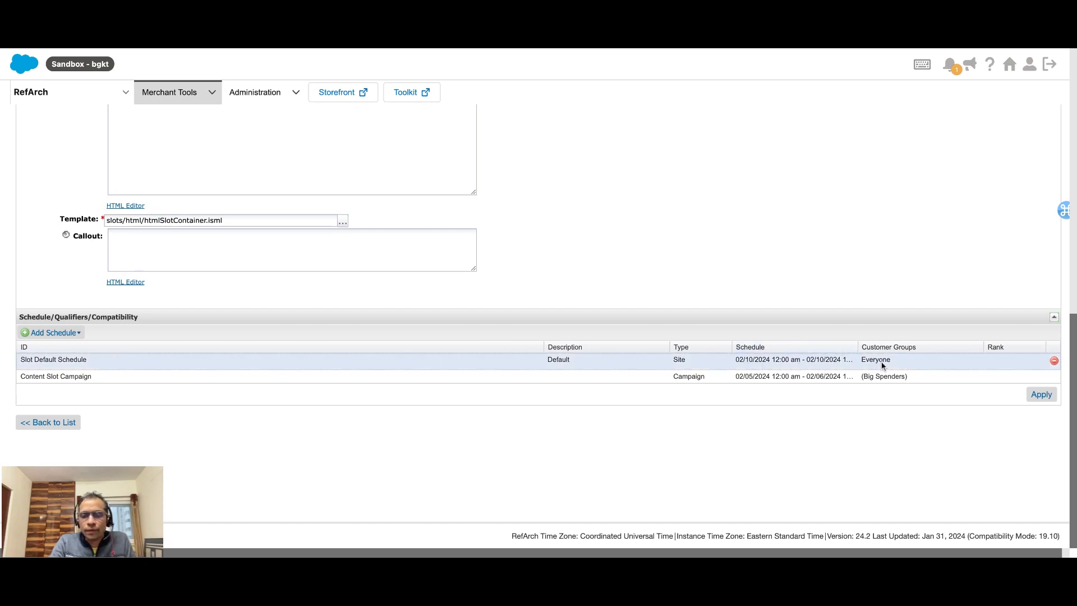
pyautogui.scroll(5, 298, 236)
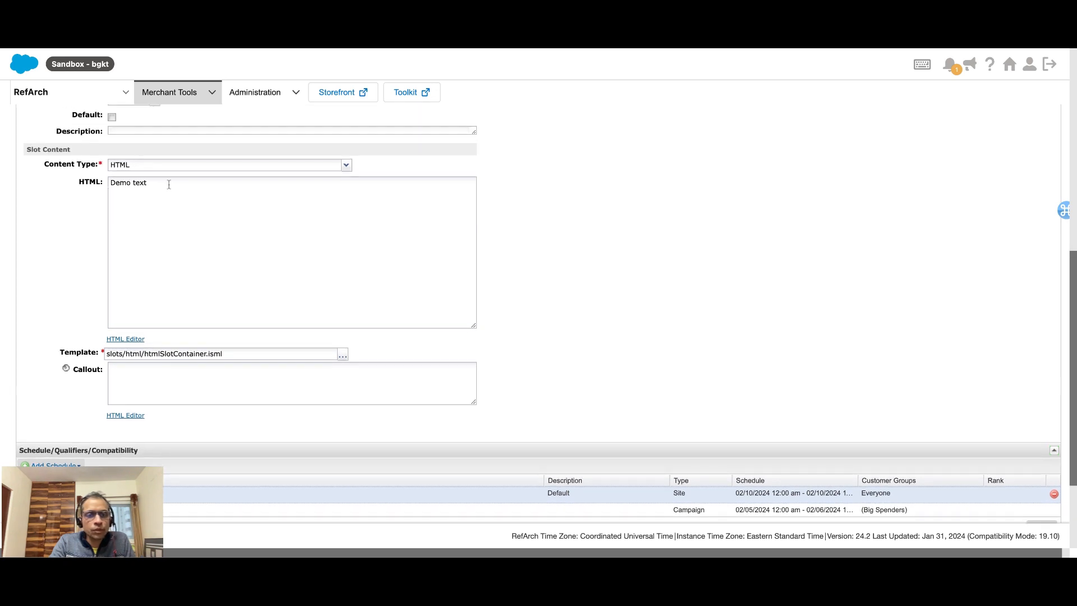
pyautogui.tripleClick(168, 185)
# Open the Demo2 slot configuration and review its HTML content, default schedule and customer group
pyautogui.scroll(10, 168, 185)
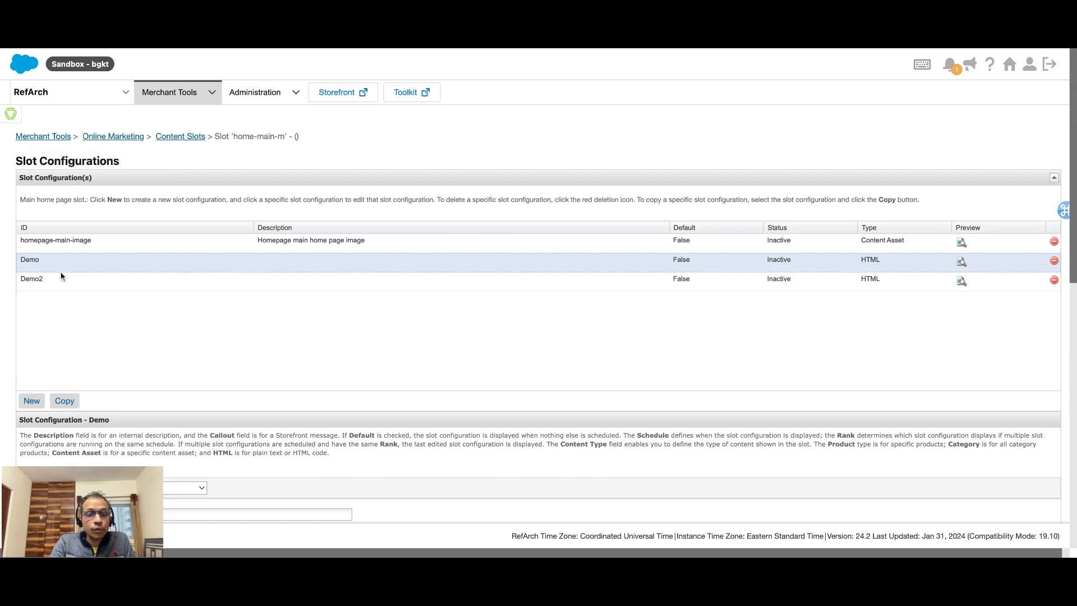
pyautogui.click(57, 284)
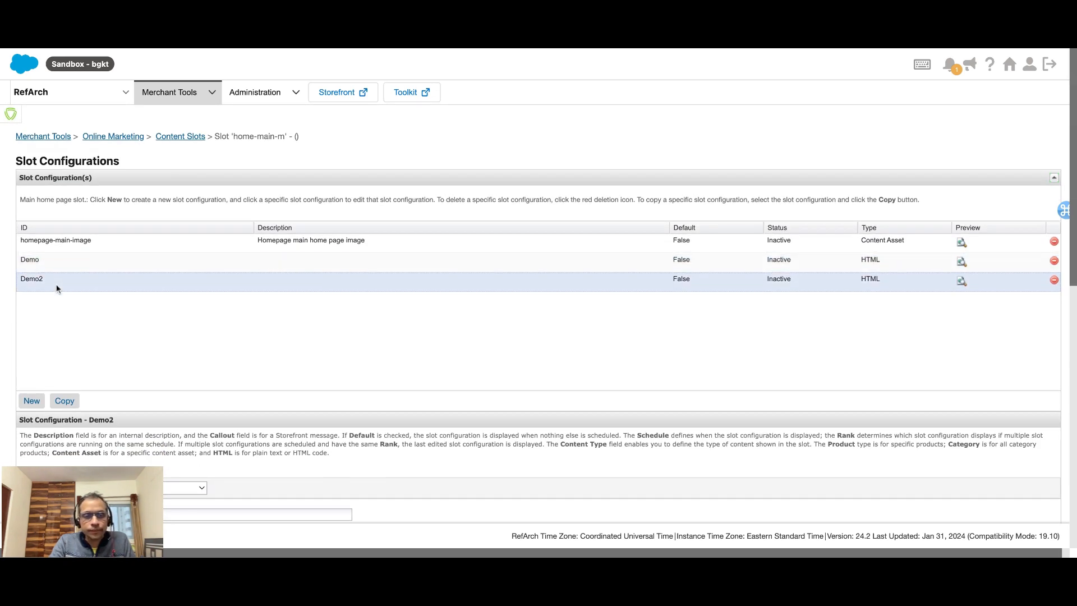
pyautogui.scroll(-6, 56, 284)
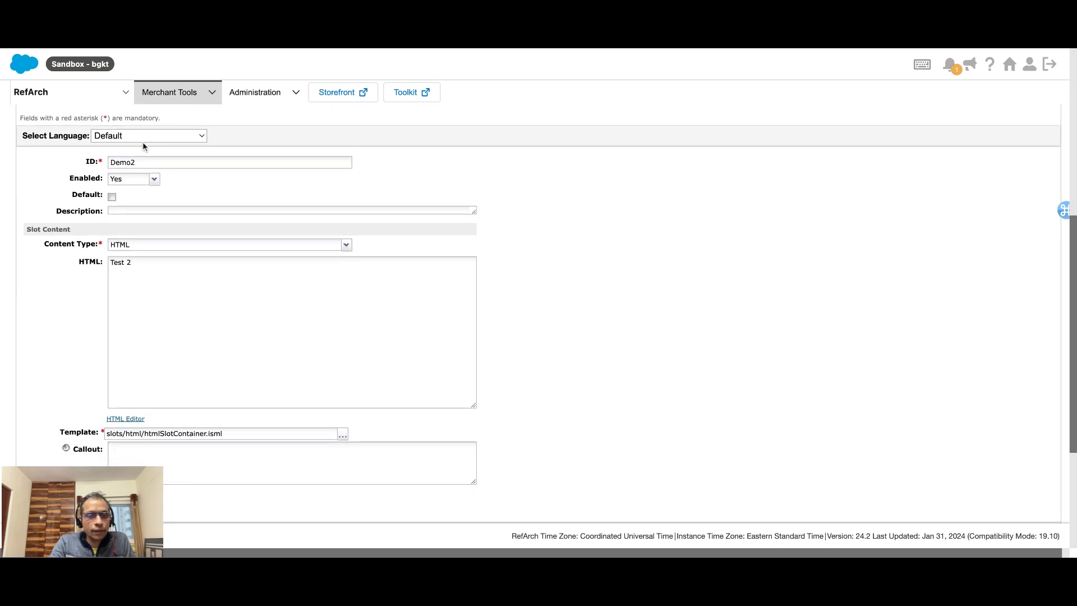
pyautogui.scroll(-1, 138, 293)
pyautogui.scroll(-4, 138, 293)
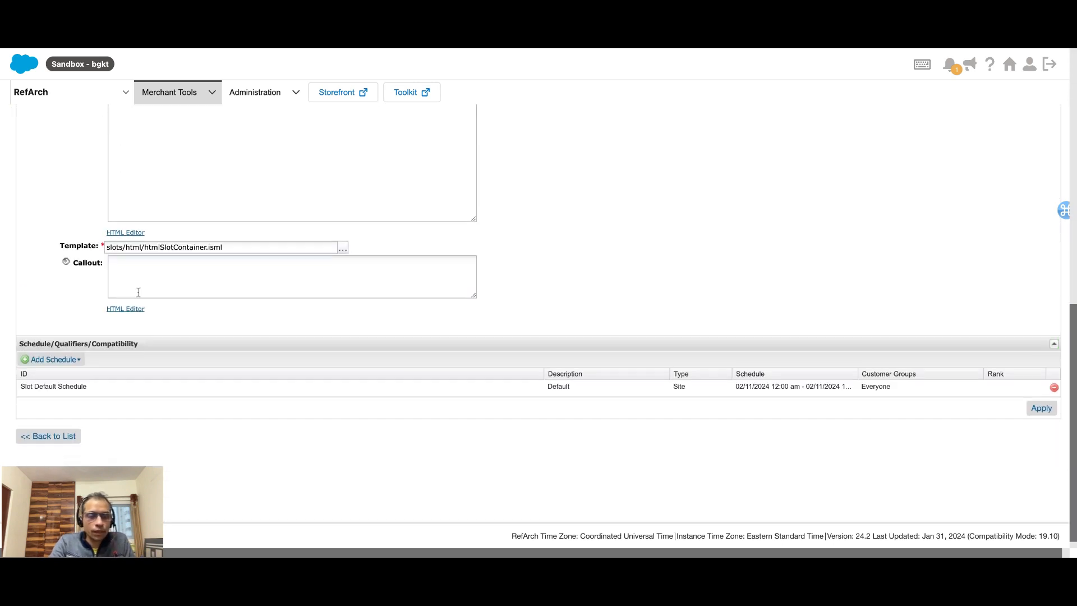
pyautogui.click(94, 381)
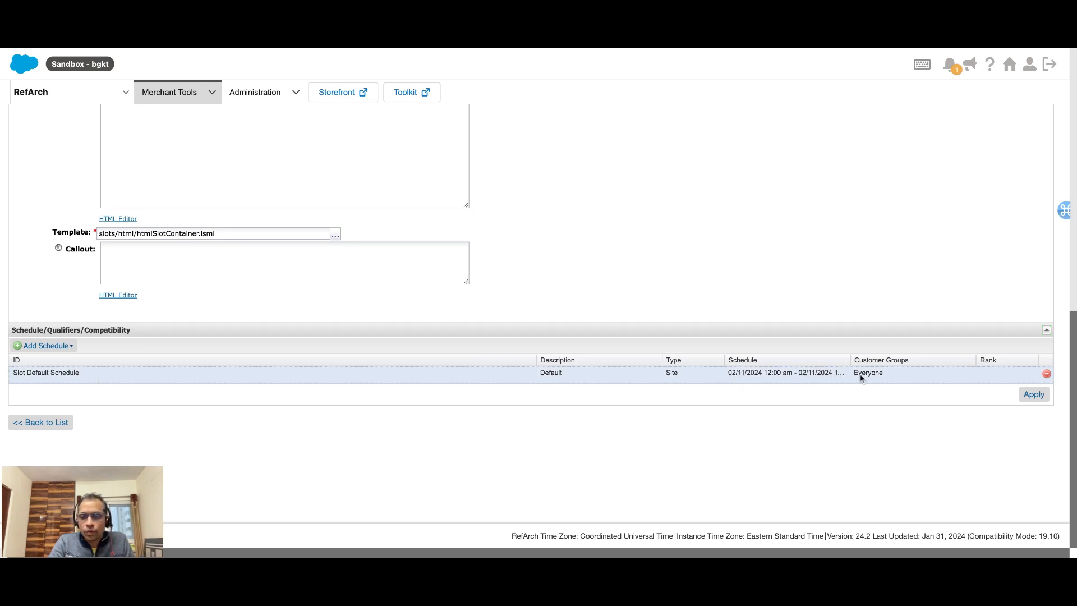
pyautogui.scroll(1, 170, 243)
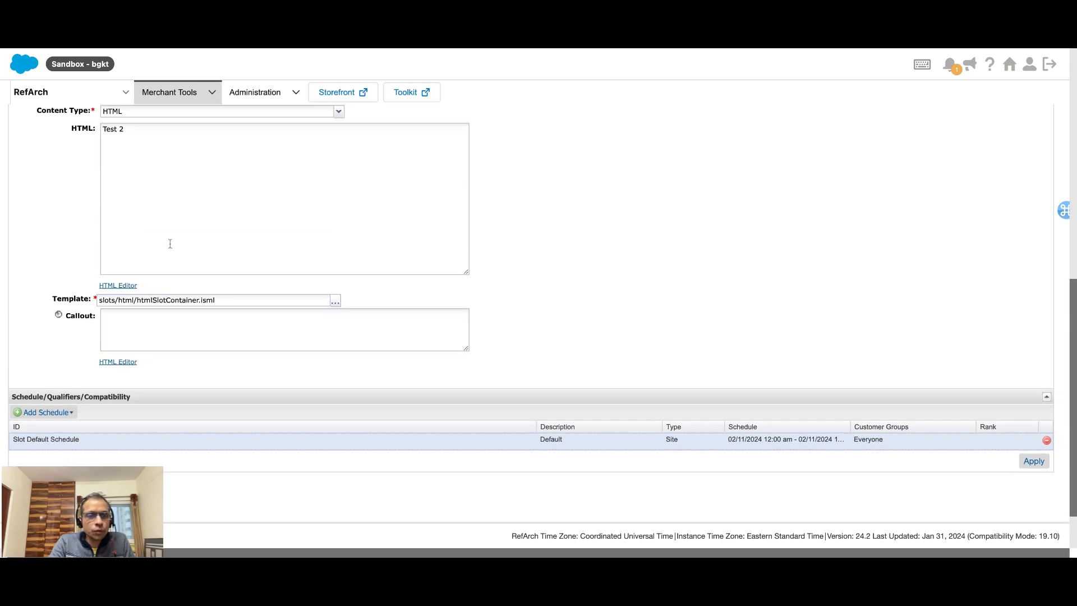
pyautogui.scroll(1, 170, 244)
pyautogui.moveTo(127, 159); pyautogui.dragTo(100, 158)
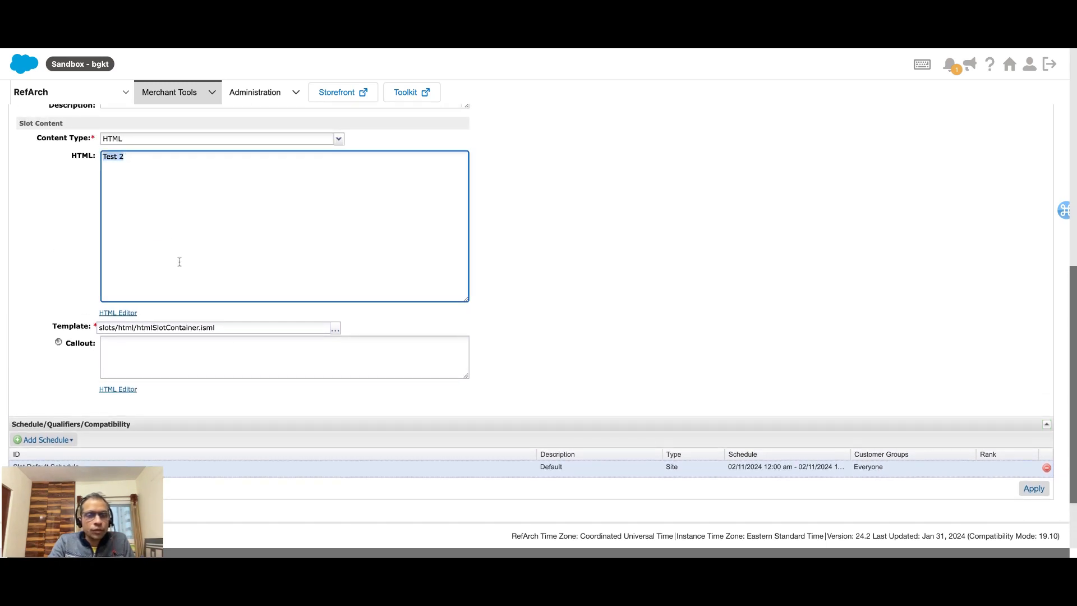
pyautogui.scroll(1, 192, 282)
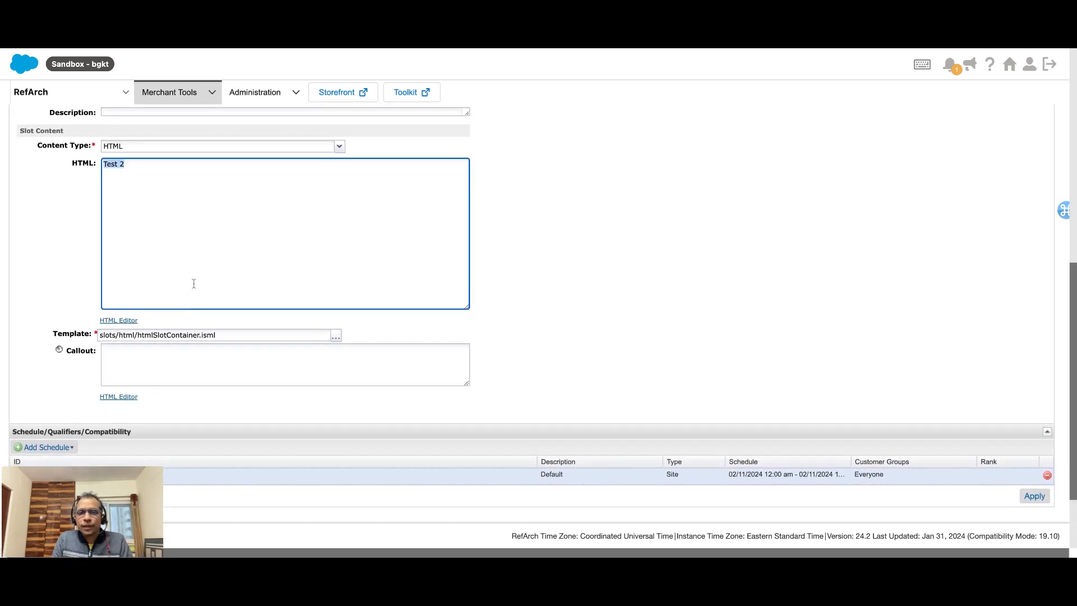
# Switch to the storefront home page and check the options of the storefront toolkit
pyautogui.click(558, 51)
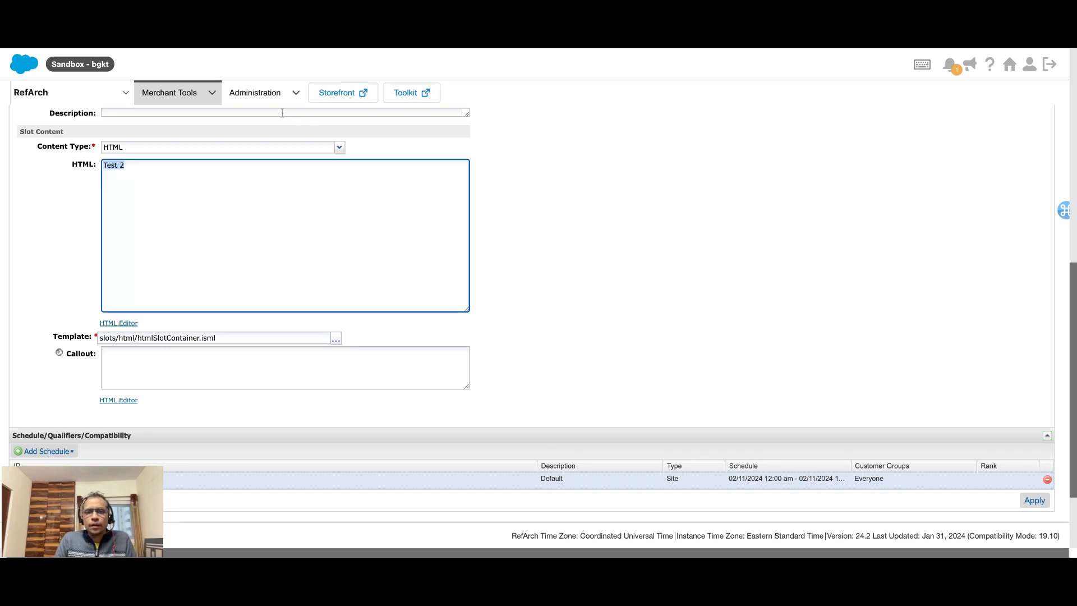
pyautogui.hotkey('ctrl', 'Tab')
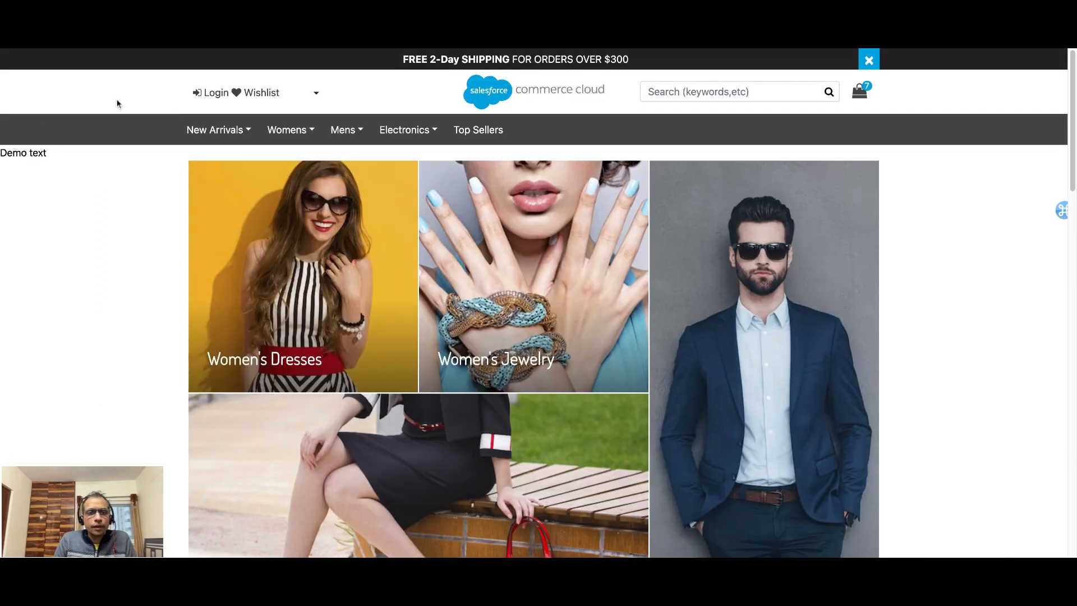
pyautogui.click(9, 57)
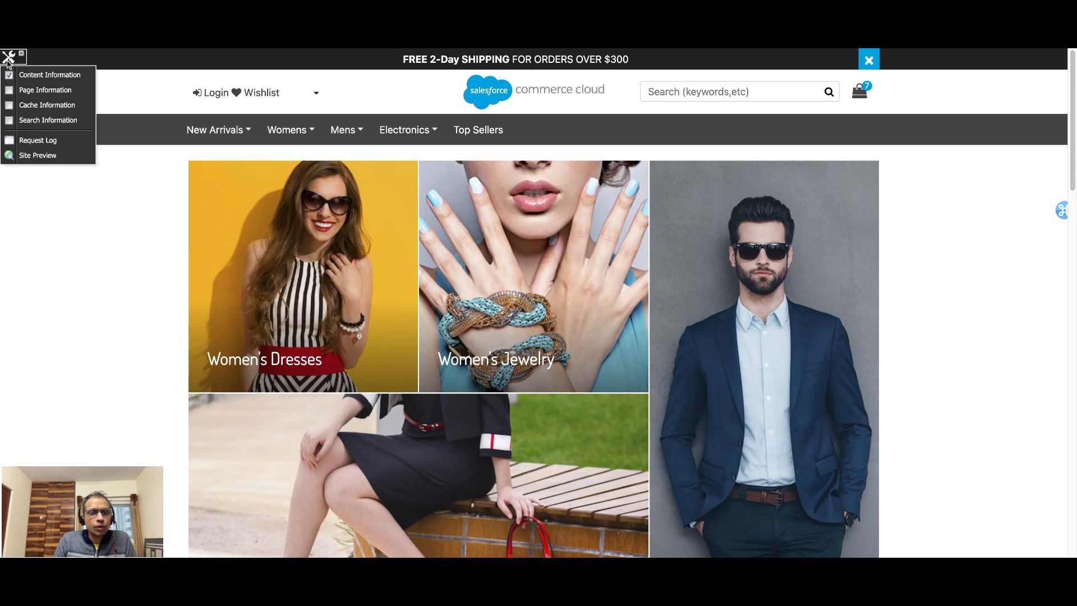
pyautogui.click(120, 90)
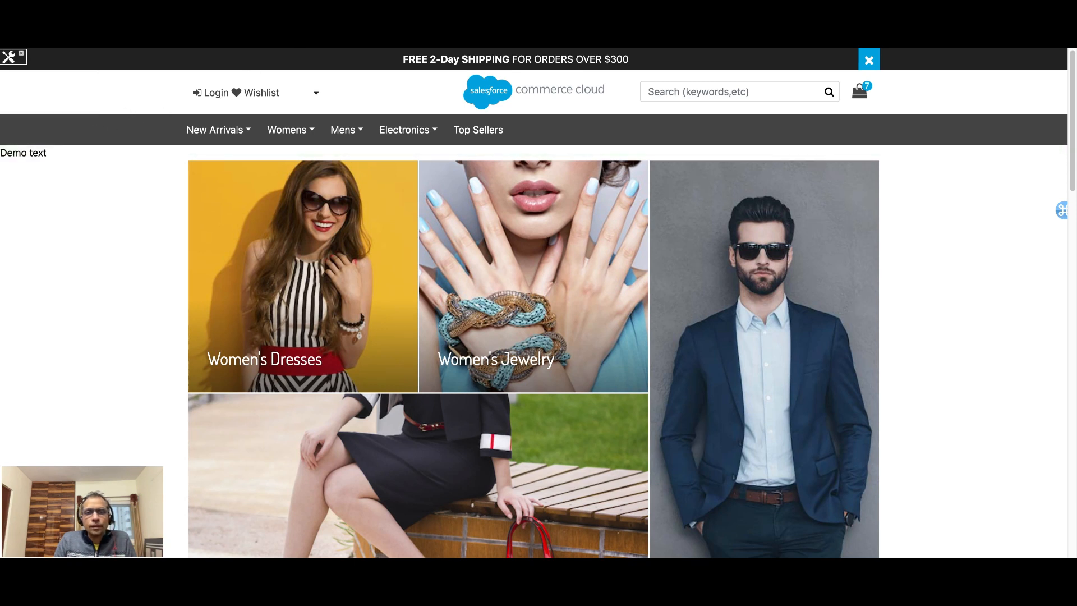
# Set the site preview date to 02/11/2024, apply it, and check the slot text on the home page
pyautogui.click(9, 57)
pyautogui.click(25, 155)
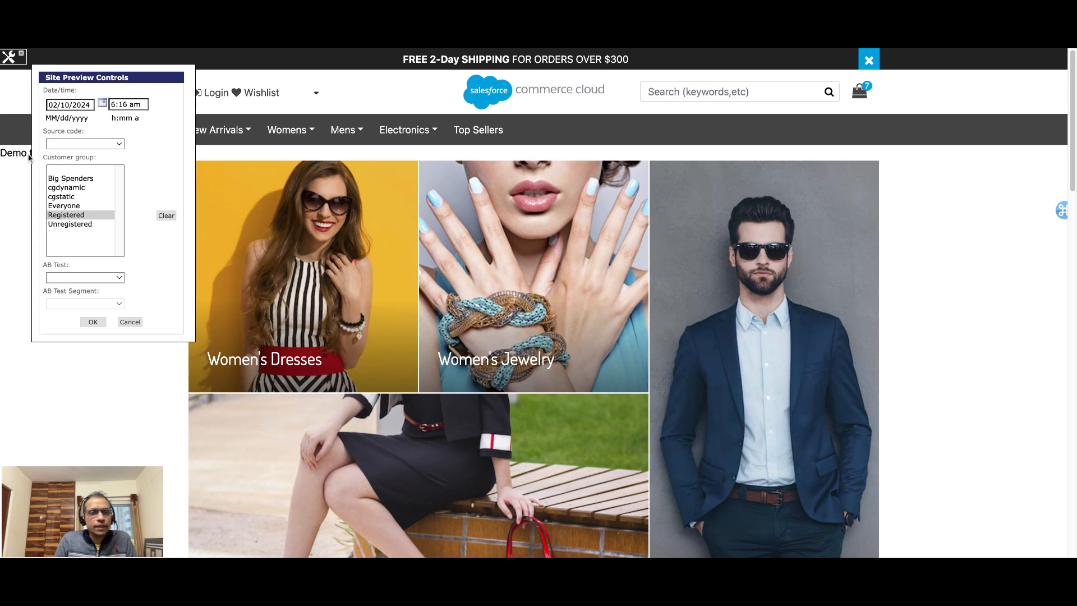
pyautogui.click(102, 102)
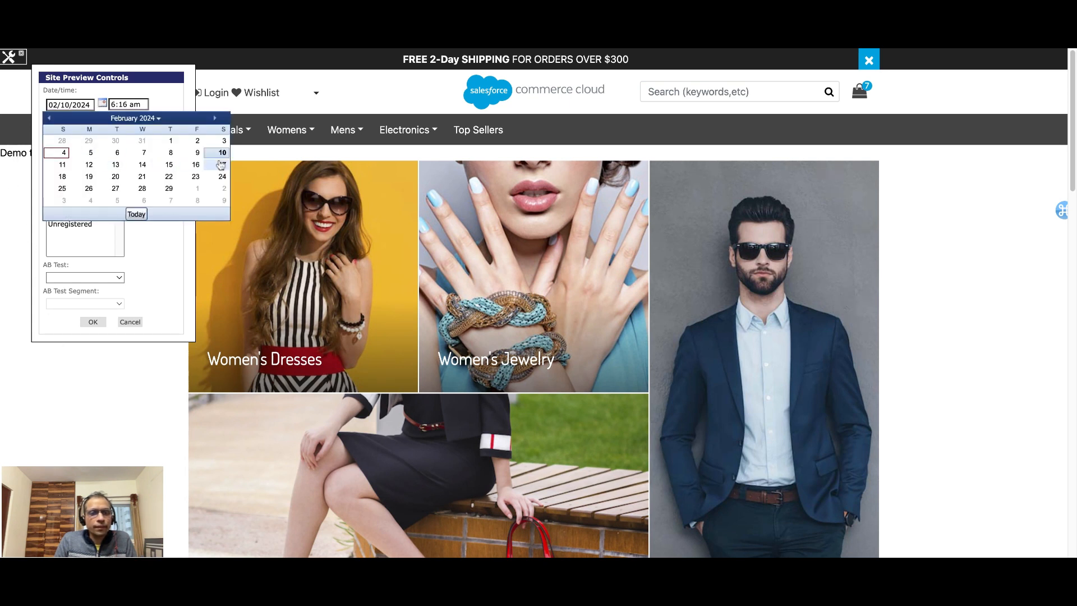
pyautogui.click(69, 165)
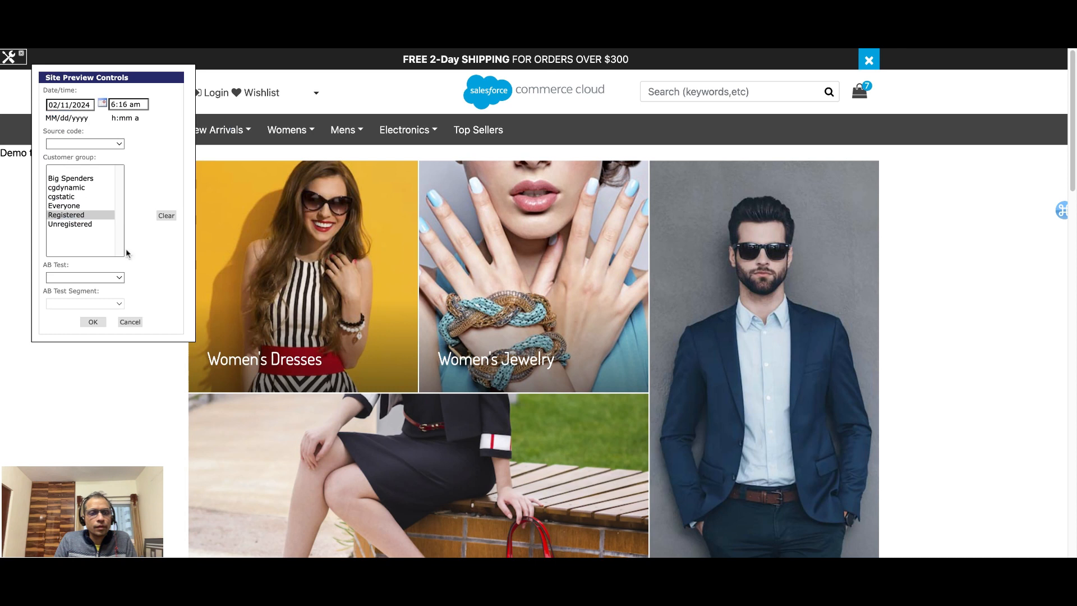
pyautogui.click(94, 324)
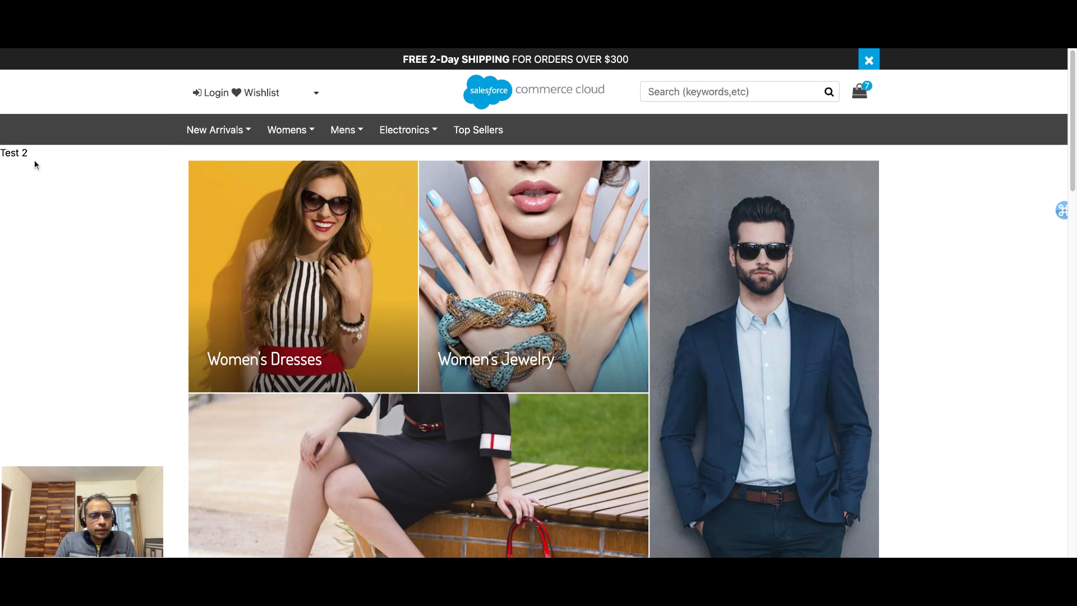
pyautogui.moveTo(35, 162); pyautogui.dragTo(5, 153)
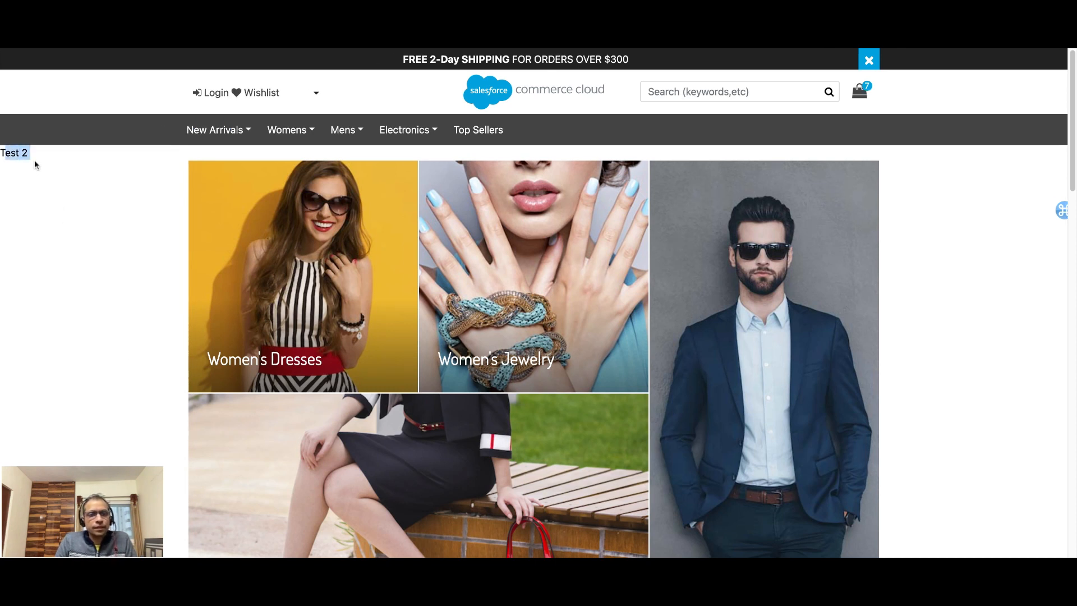
# Set the site preview date to 02/12/2024 with the Everyone customer group and apply it to the home page
pyautogui.click(13, 75)
pyautogui.click(9, 56)
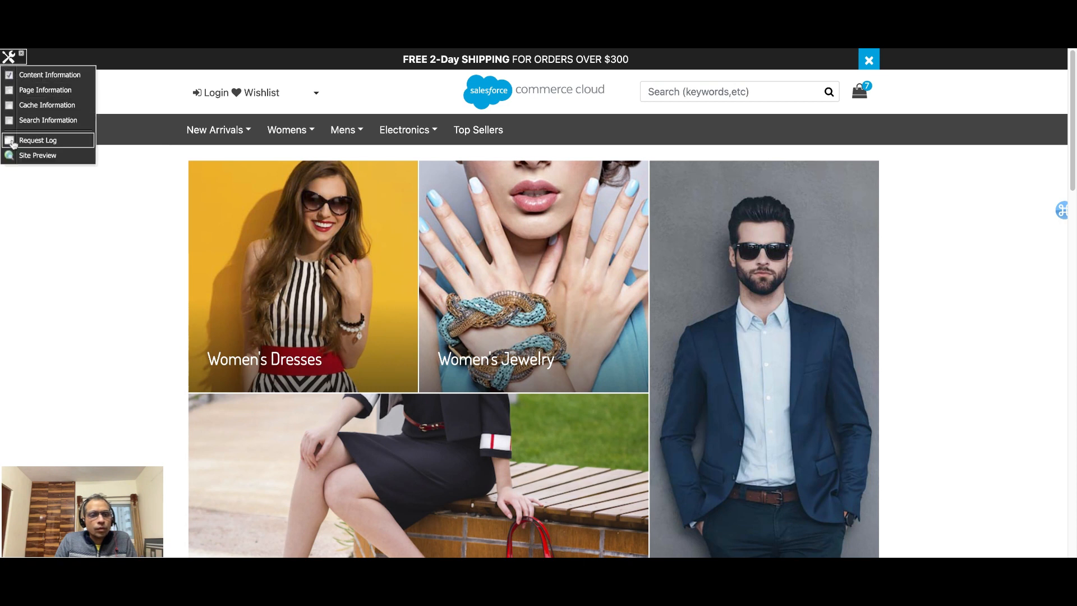
pyautogui.click(25, 155)
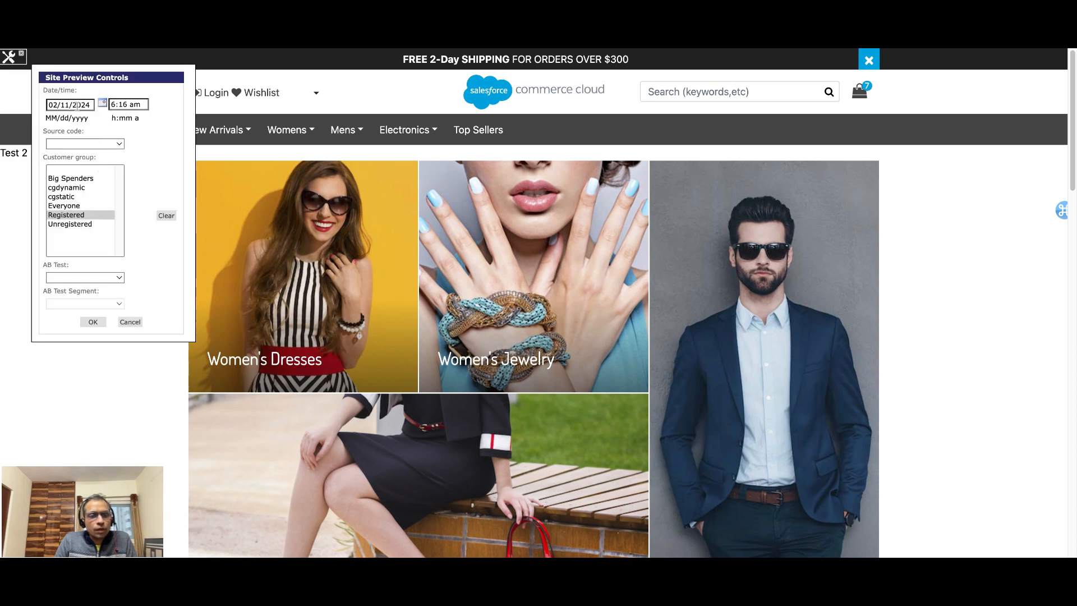
pyautogui.click(102, 102)
pyautogui.click(84, 166)
pyautogui.click(93, 206)
pyautogui.click(93, 322)
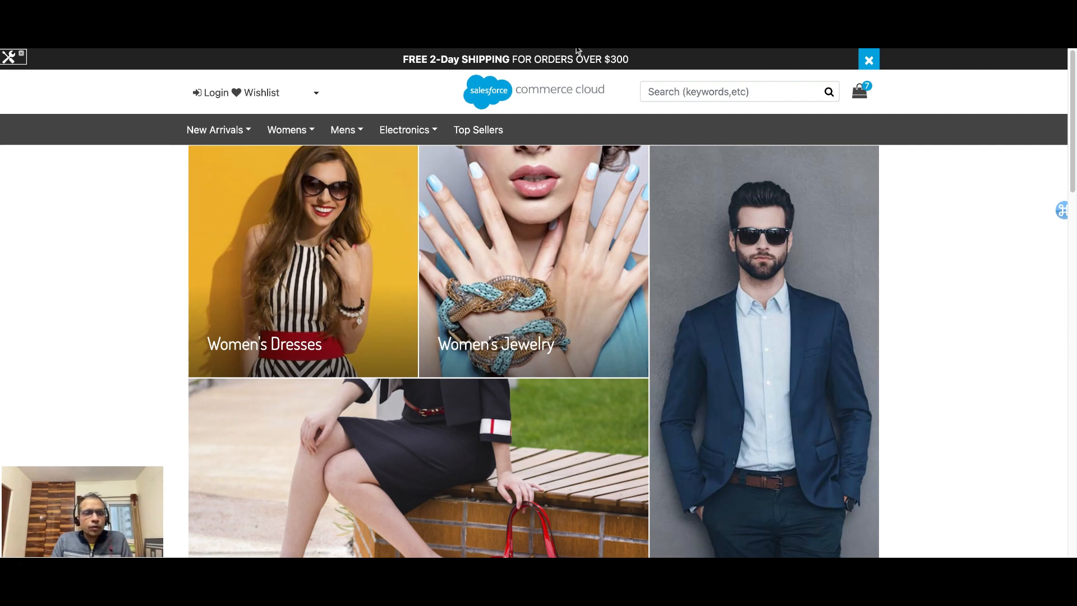
# Reload the home-main-m slot configurations and open the customer groups of Demo2's default schedule for editing
pyautogui.press('super+r')
pyautogui.press('super+r')
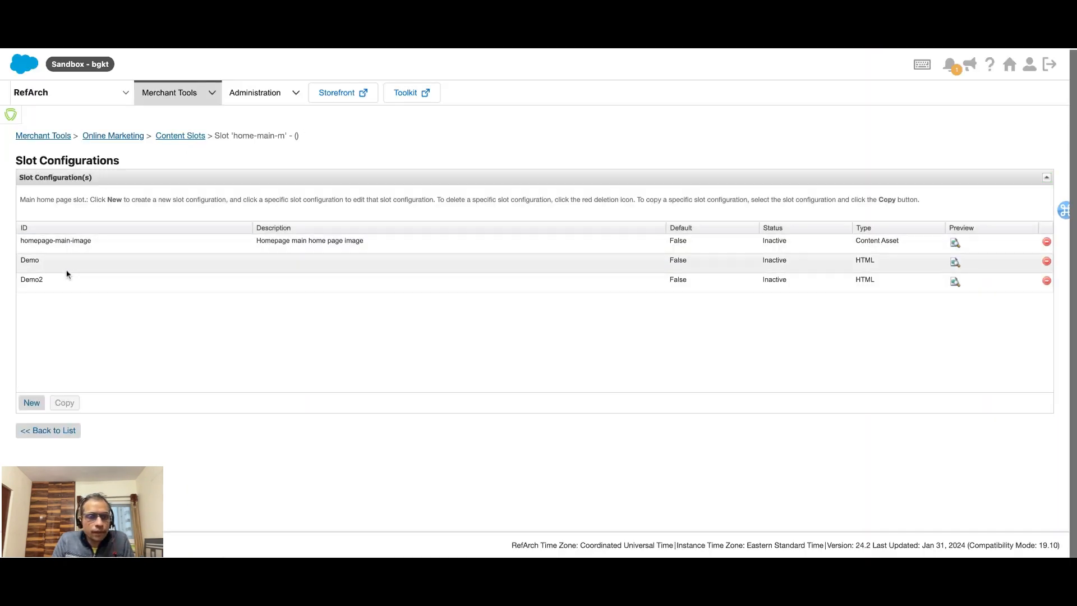
pyautogui.click(101, 282)
pyautogui.scroll(-10, 171, 306)
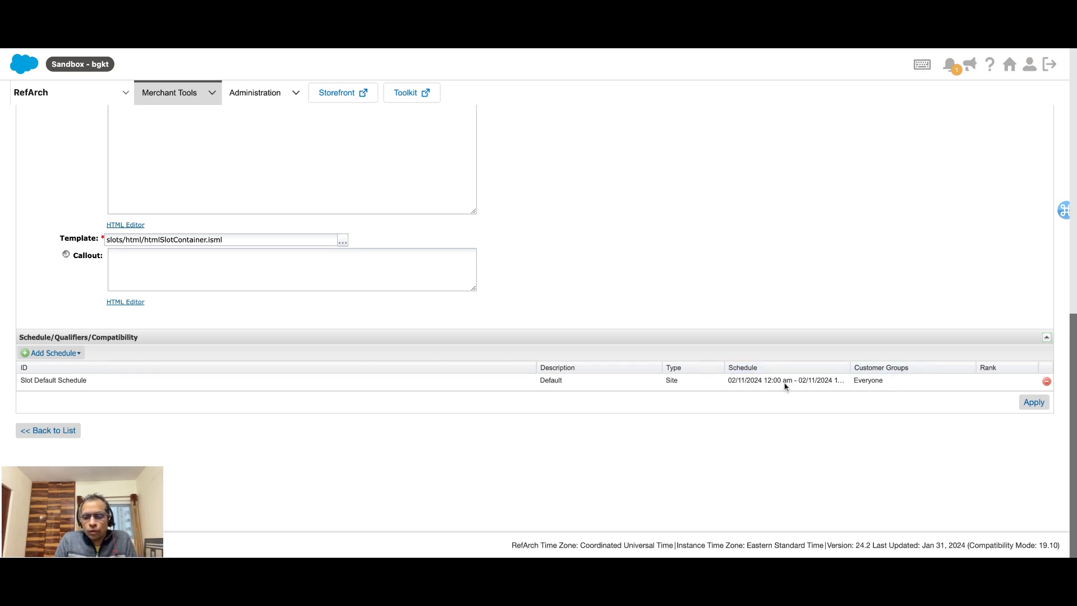
pyautogui.click(894, 382)
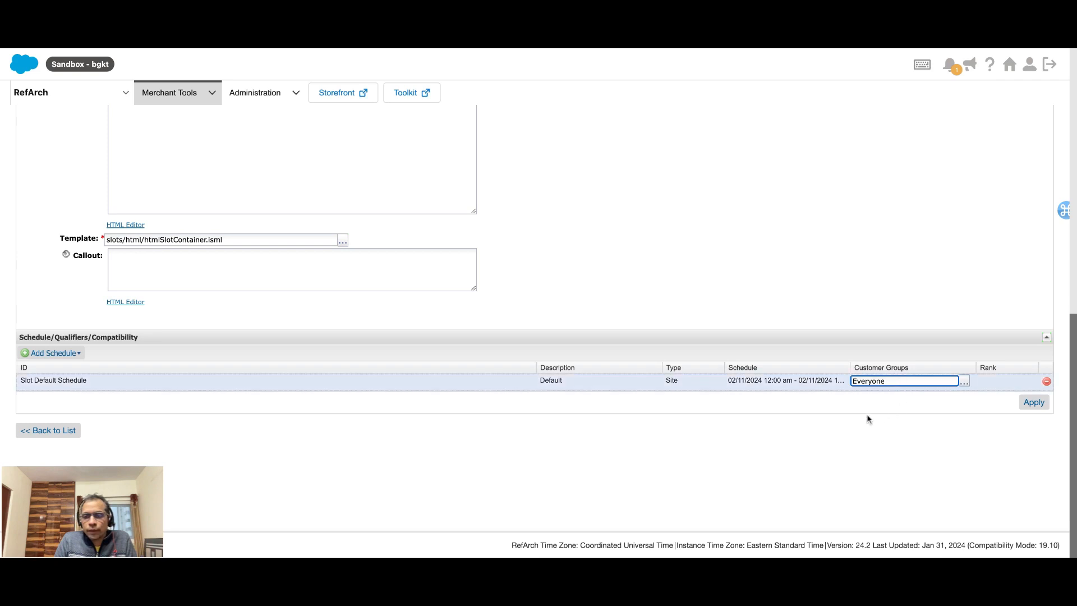
pyautogui.click(853, 422)
# Review the Demo2 slot configuration and the schedule types that can be added to it
pyautogui.scroll(10, 387, 372)
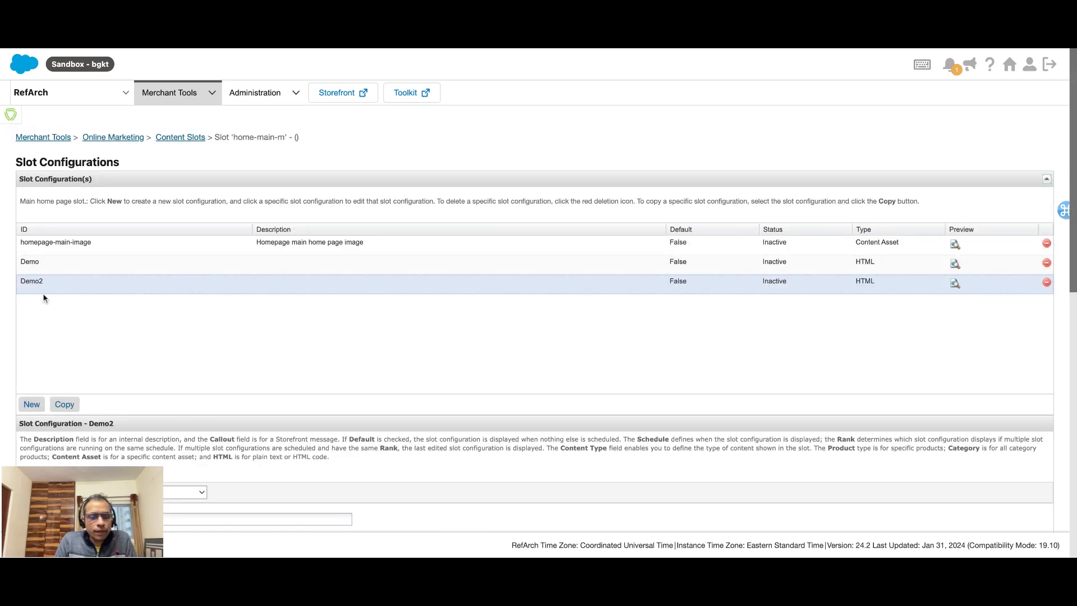
pyautogui.scroll(-10, 264, 392)
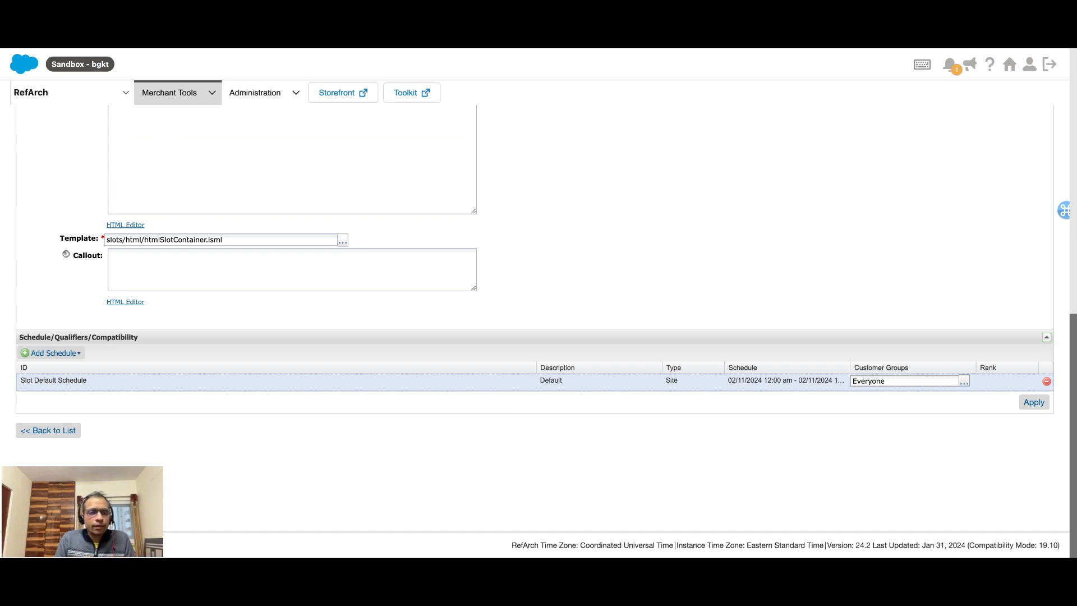
pyautogui.scroll(1, 153, 359)
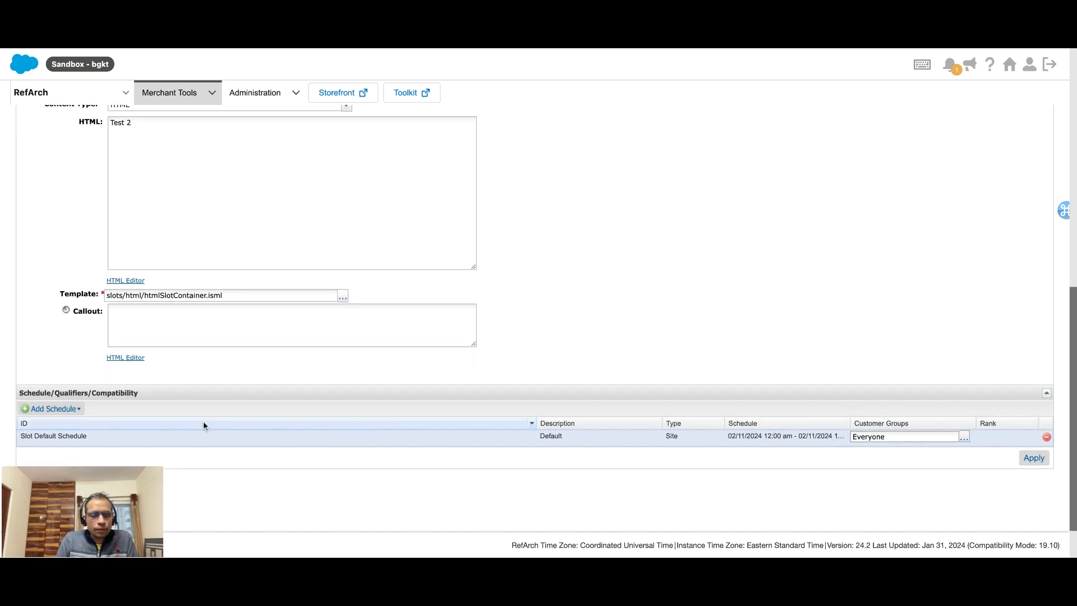
pyautogui.scroll(5, 202, 434)
pyautogui.scroll(-6, 159, 432)
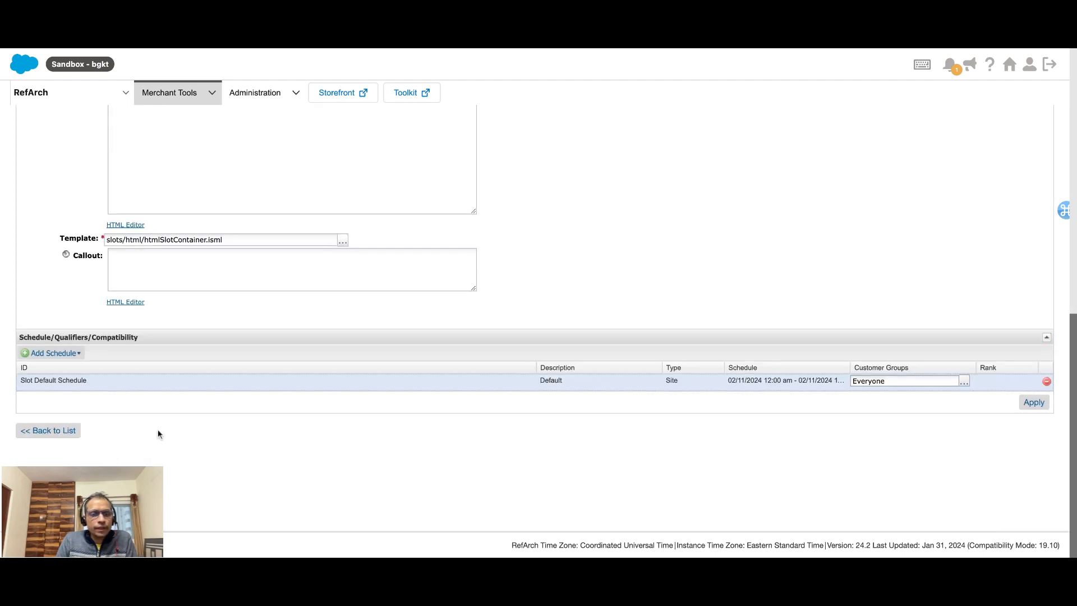
pyautogui.click(72, 358)
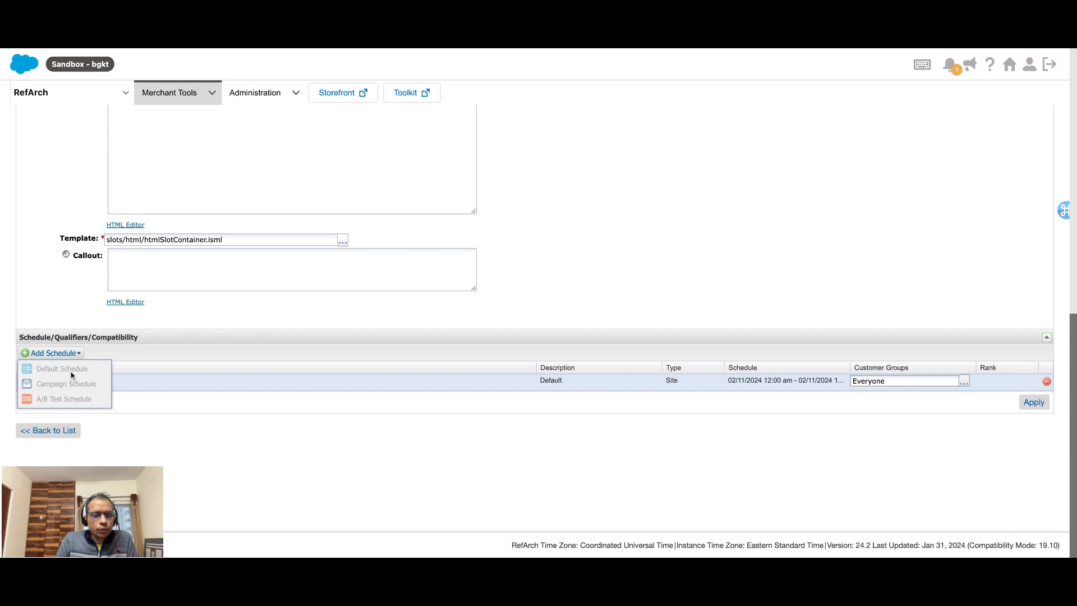
pyautogui.click(144, 396)
# Open the Demo slot configuration and check which schedule types can be added to it
pyautogui.click(58, 428)
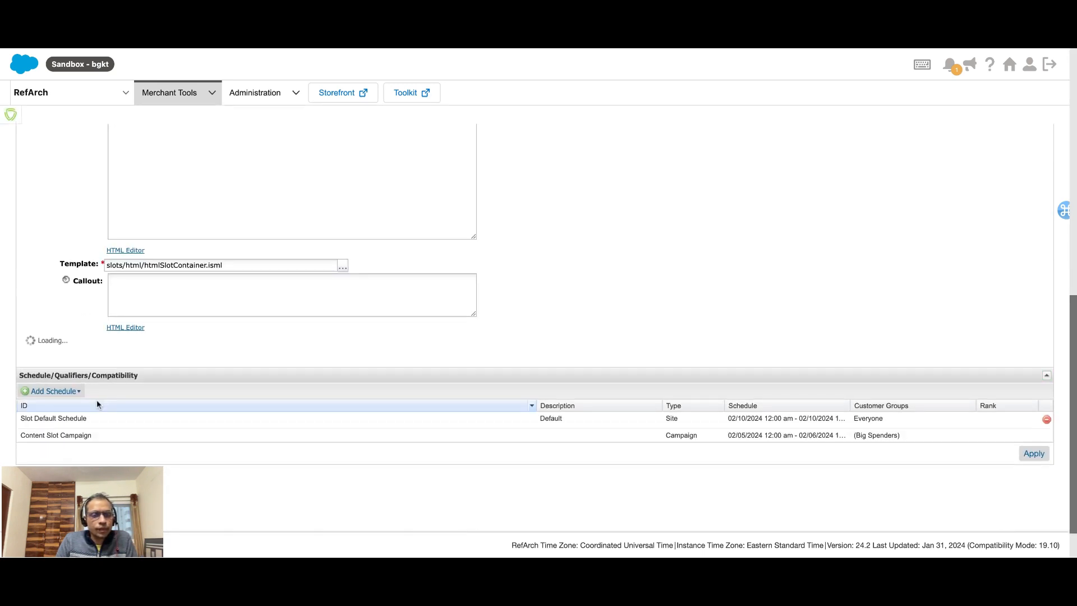
pyautogui.click(72, 377)
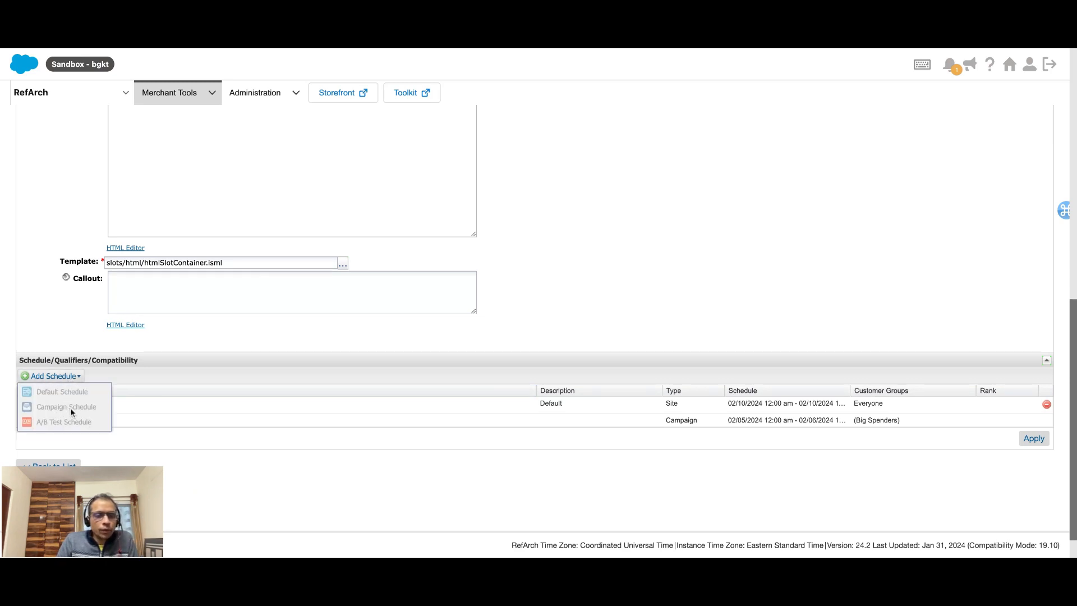
pyautogui.click(181, 456)
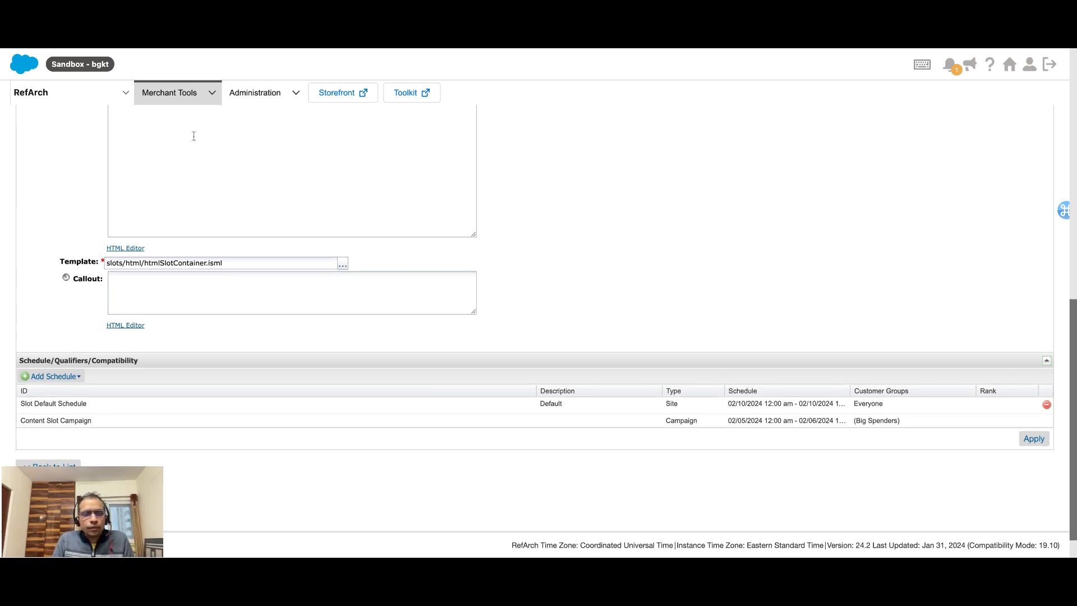
# Search the merchant tools for "camp" and open the Campaigns page of Online Marketing
pyautogui.scroll(10, 192, 134)
pyautogui.click(212, 96)
pyautogui.write('camp')
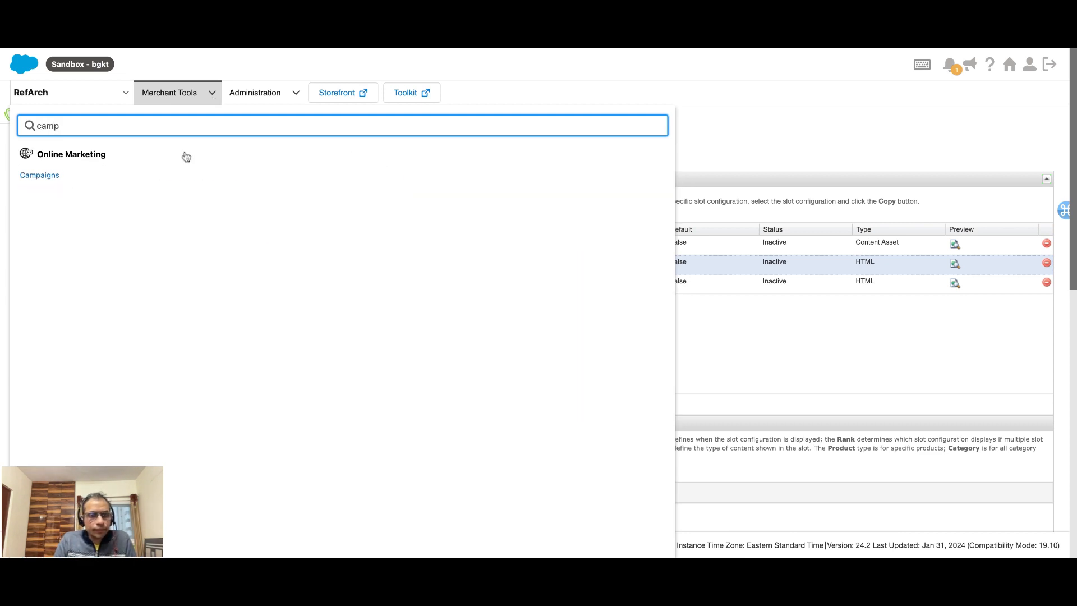
pyautogui.click(26, 177)
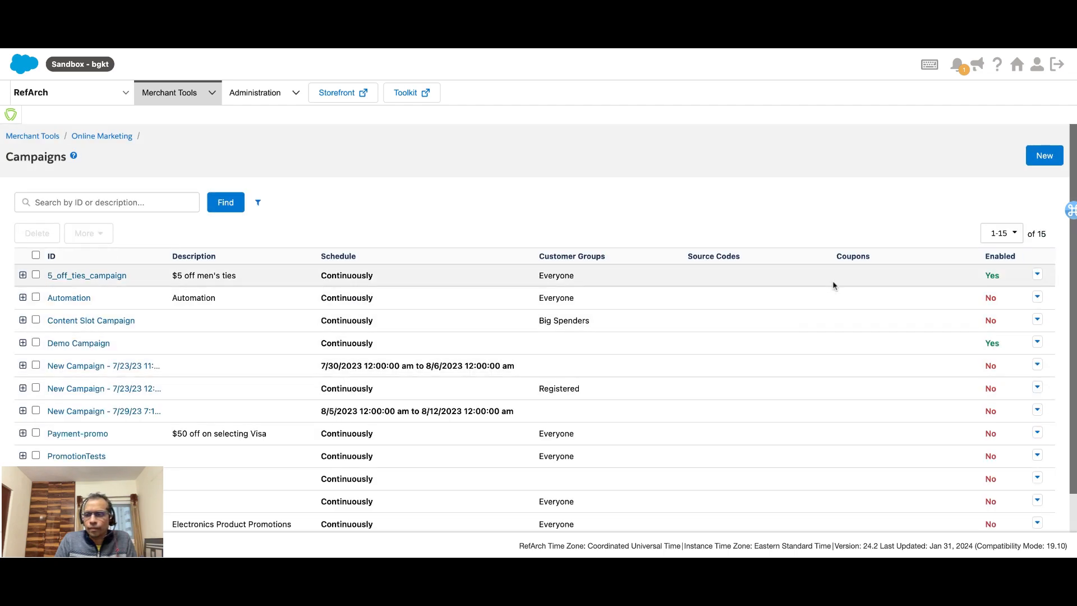
# Sort the campaigns so that the enabled ones come first and open Demo Campaign
pyautogui.click(1003, 256)
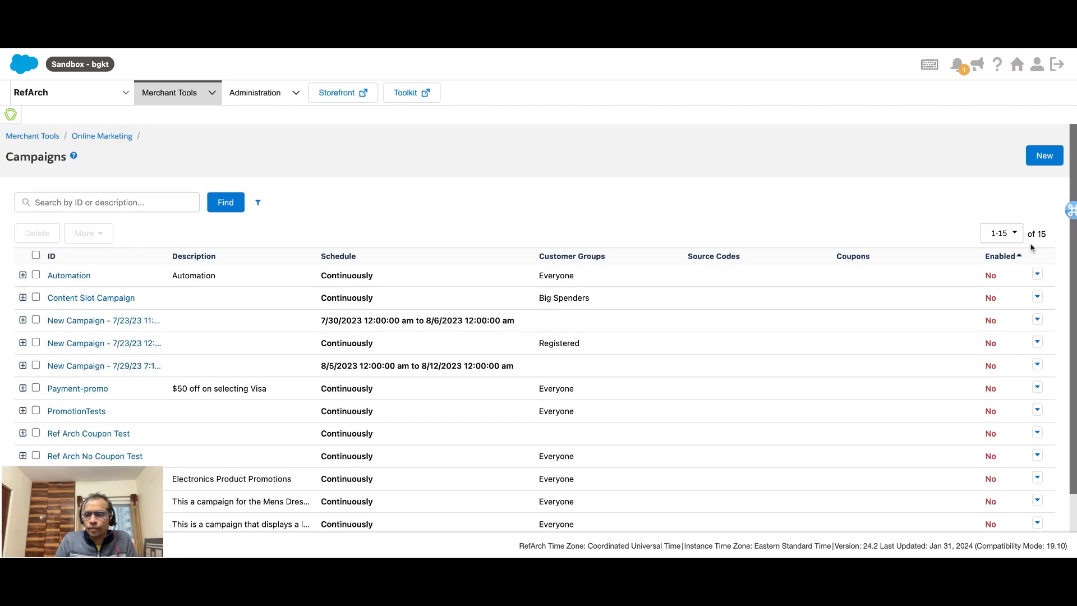
pyautogui.click(1003, 256)
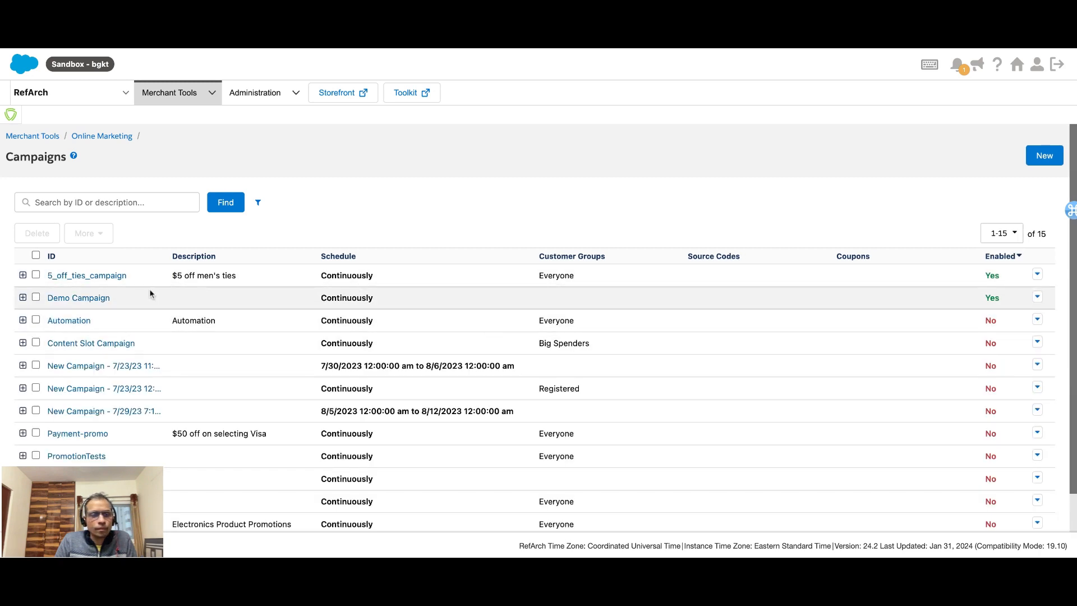
pyautogui.click(94, 299)
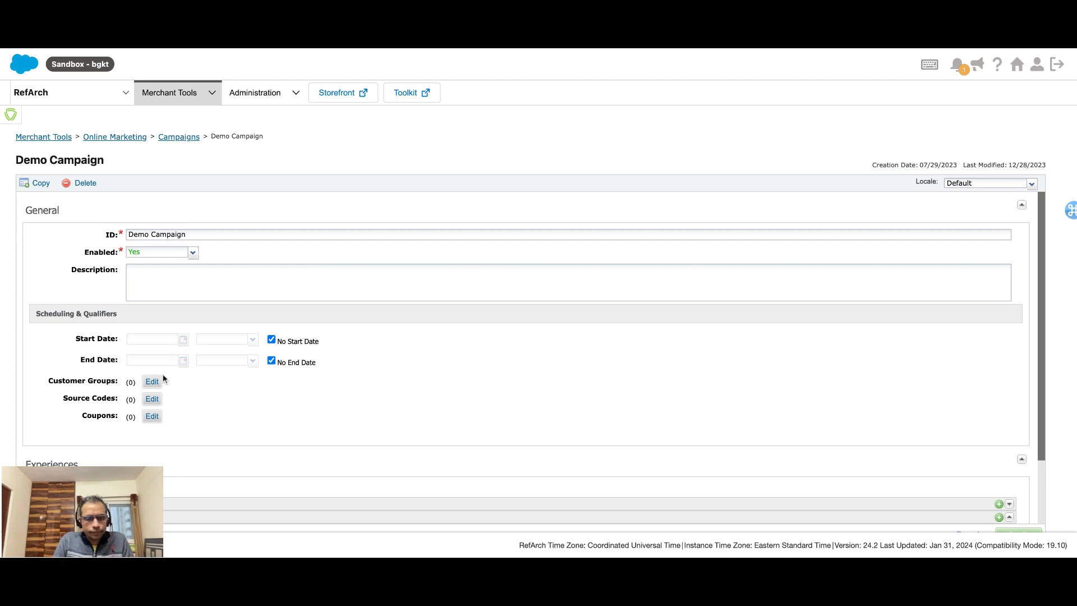
# Examine Demo Campaign's enabled options, start and end dates, customer groups, source codes, coupons and experiences
pyautogui.scroll(-3, 180, 368)
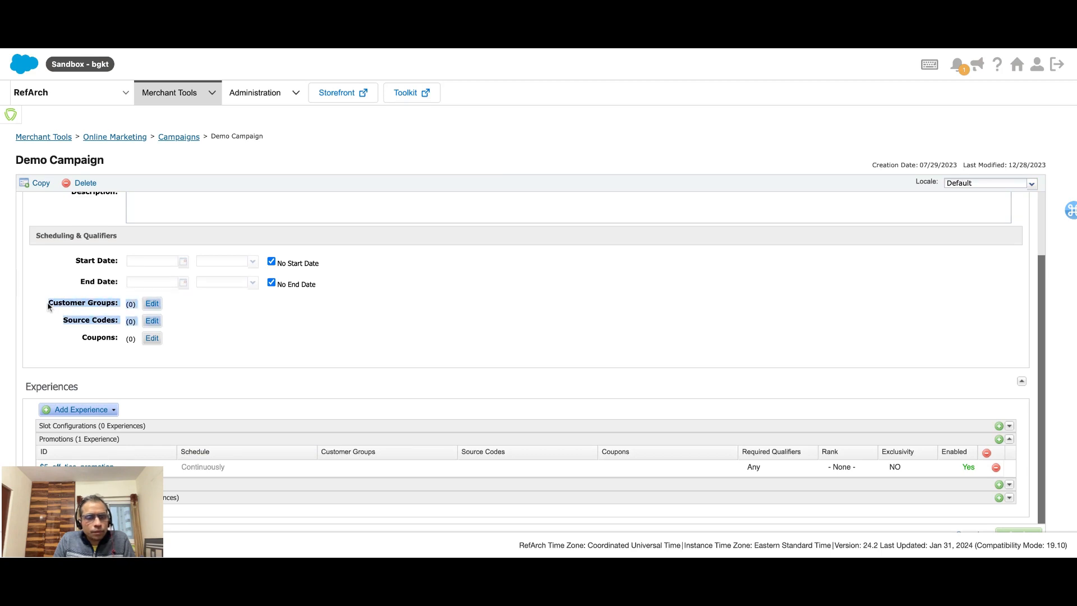
pyautogui.scroll(3, 171, 257)
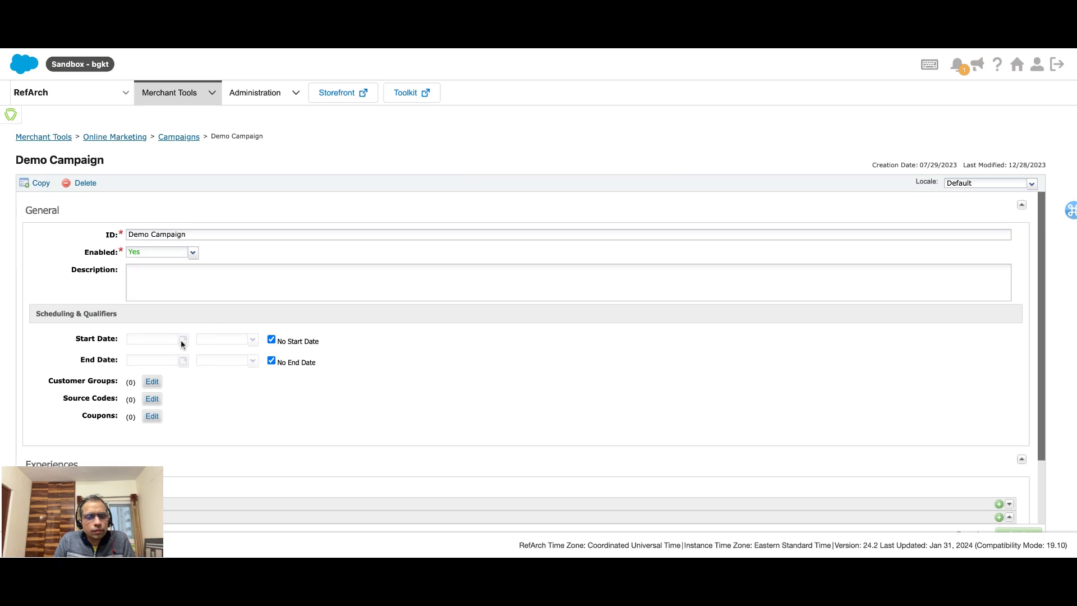
pyautogui.scroll(-3, 219, 398)
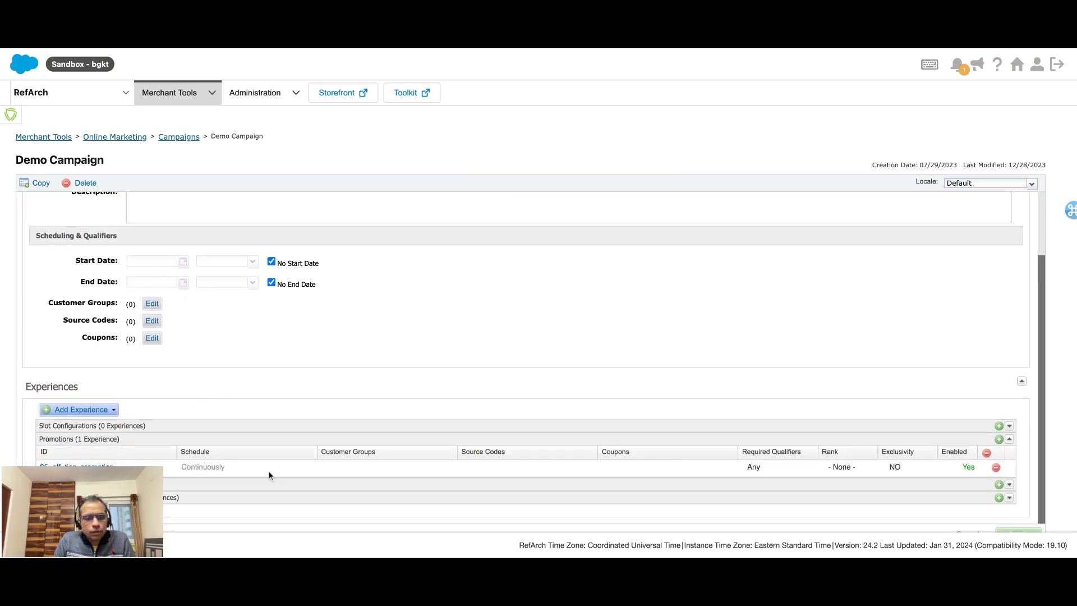
pyautogui.scroll(3, 176, 405)
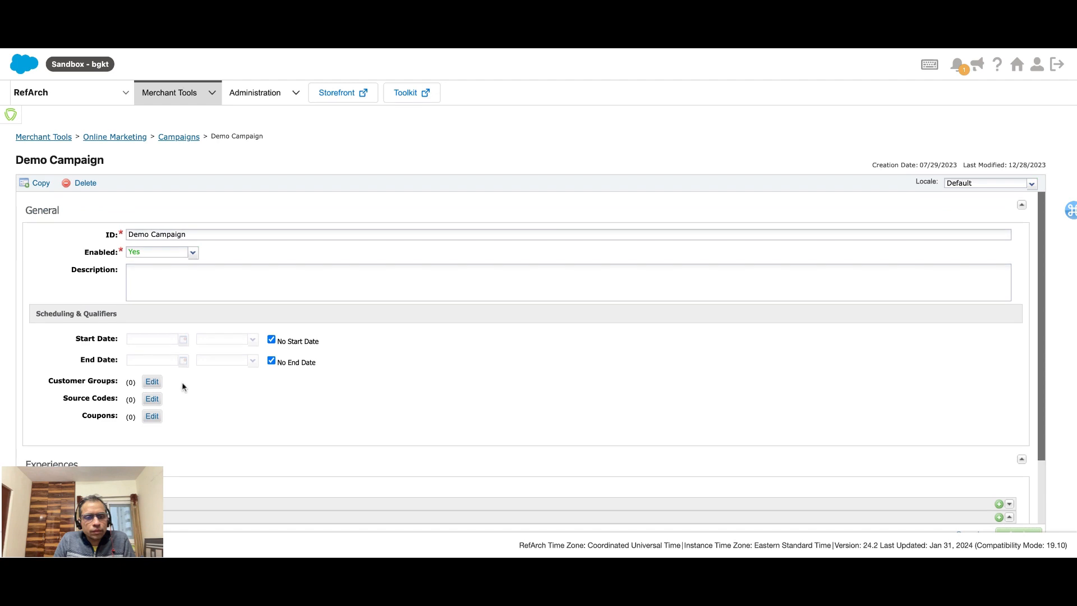
pyautogui.click(188, 259)
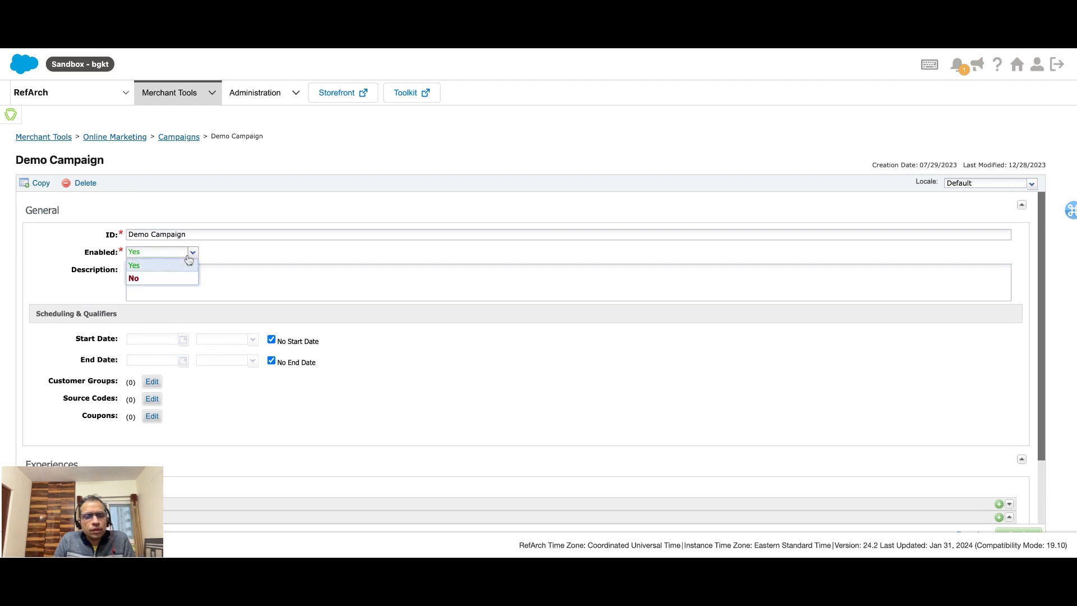
pyautogui.click(238, 255)
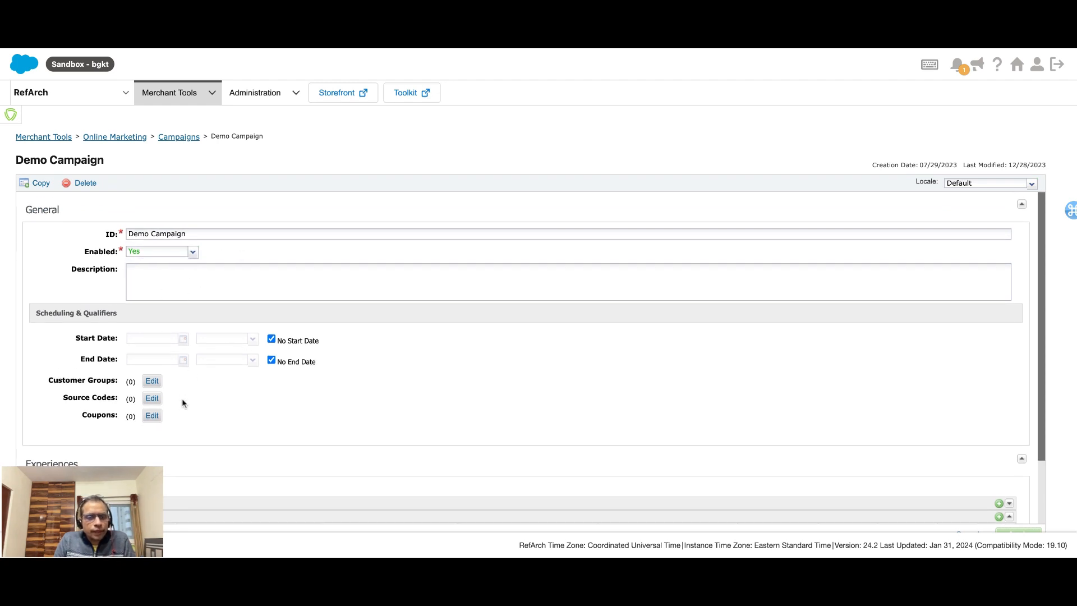
pyautogui.scroll(-1, 182, 399)
pyautogui.scroll(-1, 202, 377)
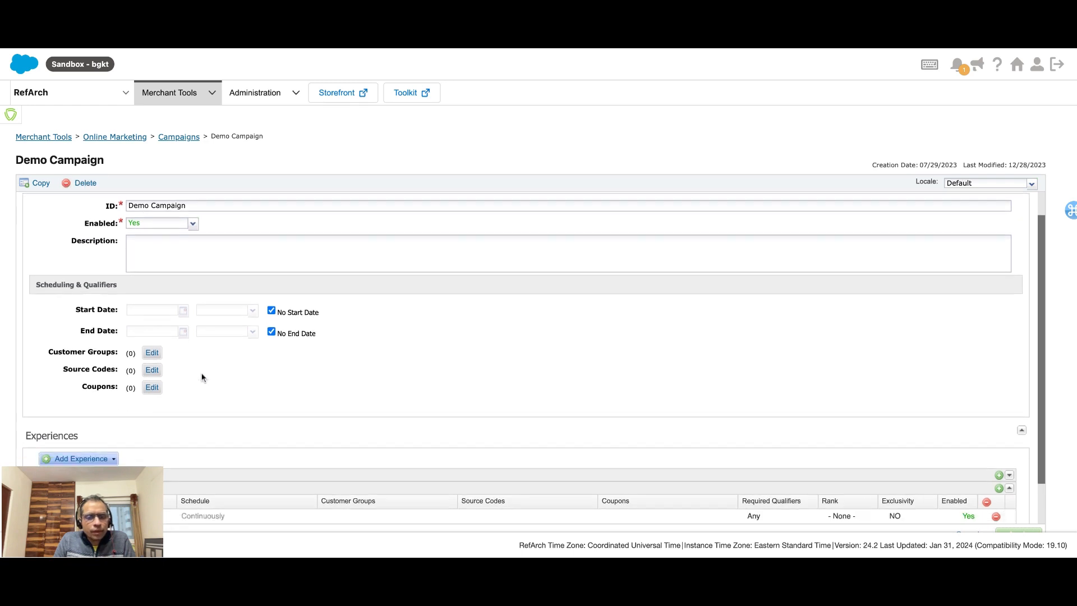
pyautogui.scroll(-2, 202, 377)
pyautogui.scroll(3, 211, 332)
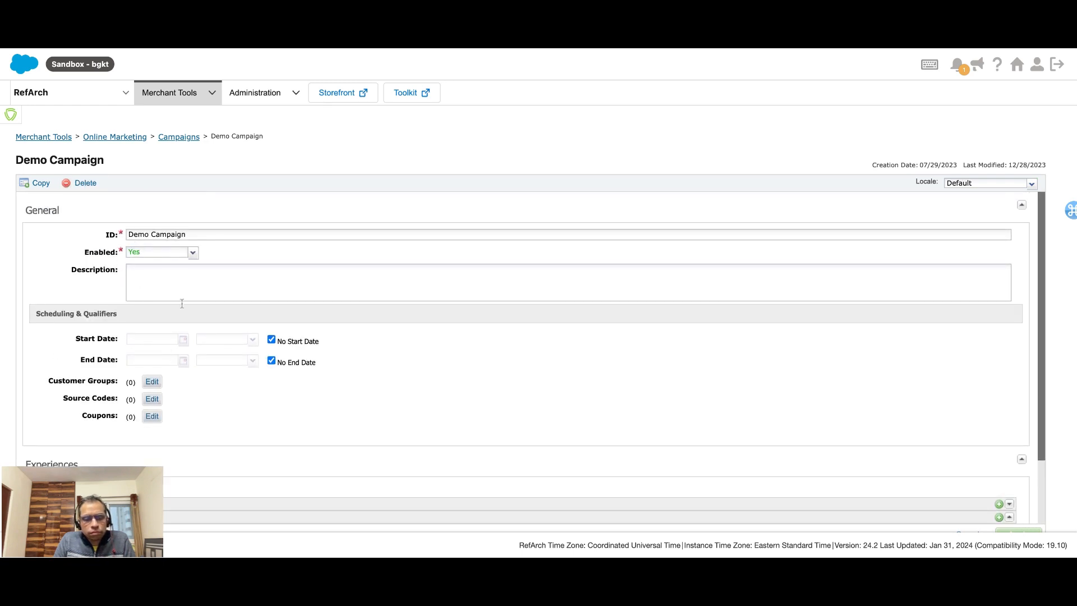
pyautogui.scroll(-3, 190, 382)
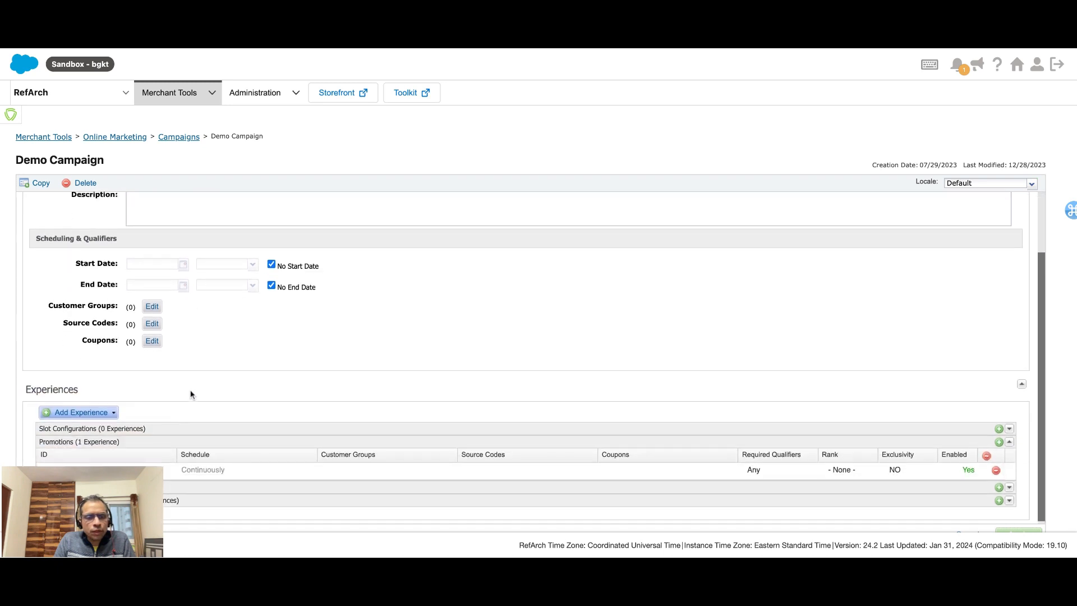
# Expand the Slot Configurations section in the experiences of Demo Campaign
pyautogui.click(115, 428)
pyautogui.click(115, 429)
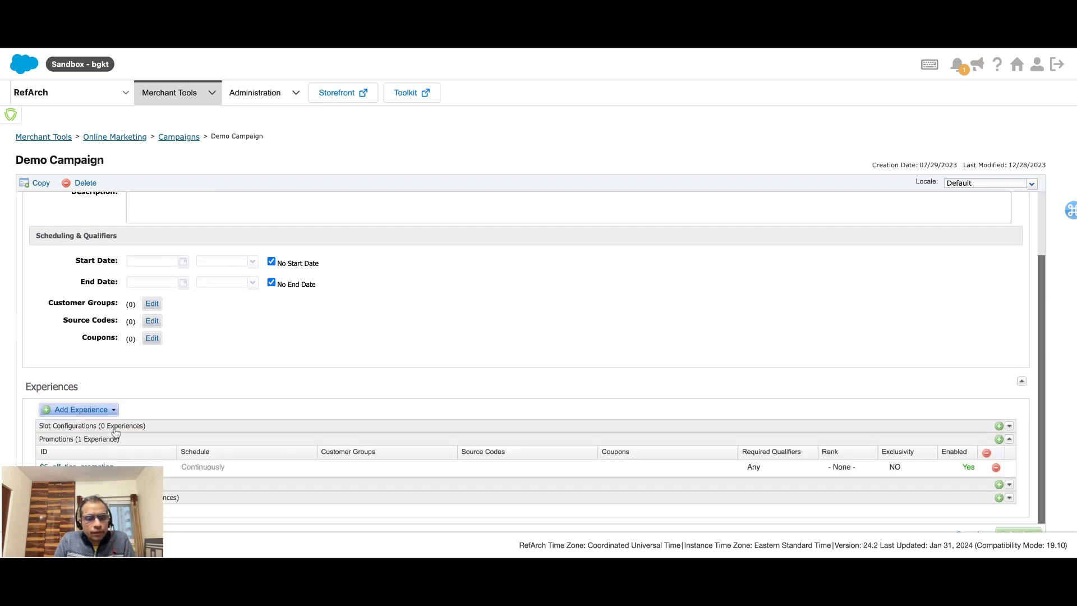
pyautogui.click(114, 429)
pyautogui.scroll(-1, 241, 448)
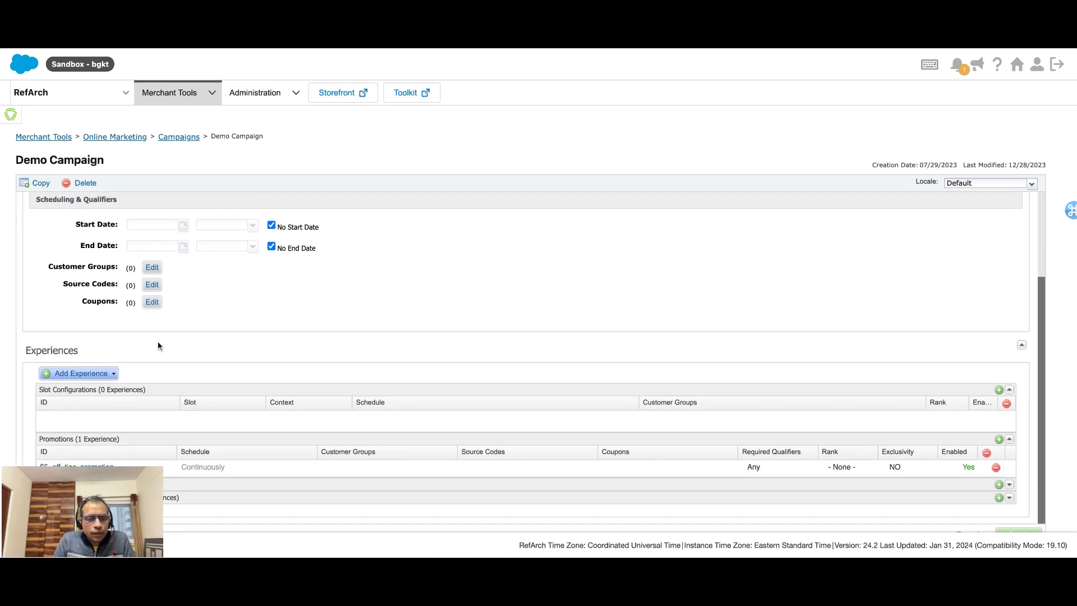
# Search the assignable slot configurations for "home" and assign Demo from the home-main-m slot to the campaign
pyautogui.click(999, 390)
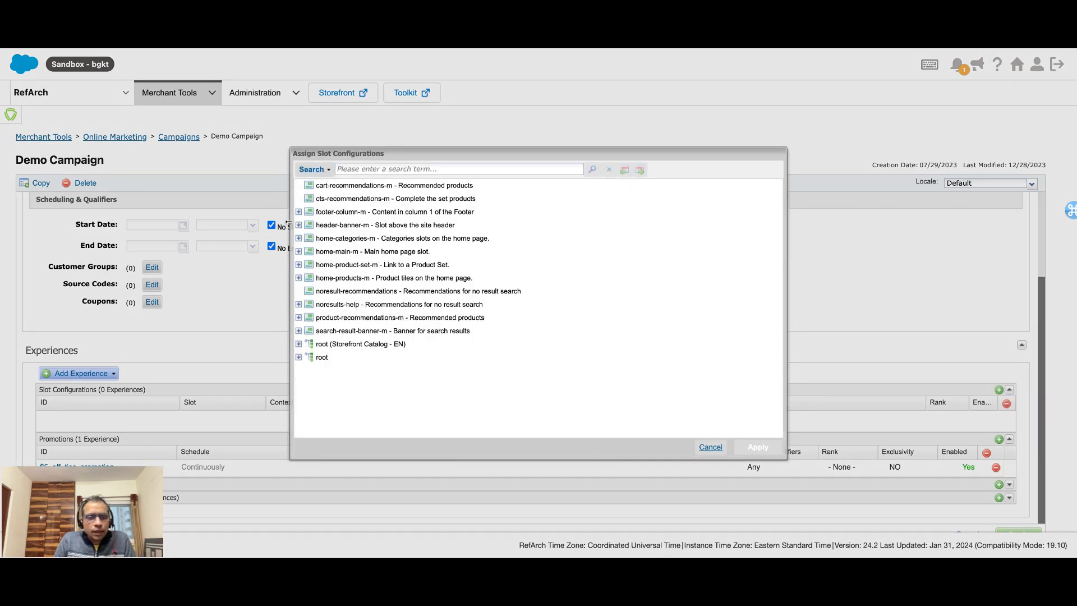
pyautogui.click(377, 170)
pyautogui.write('home')
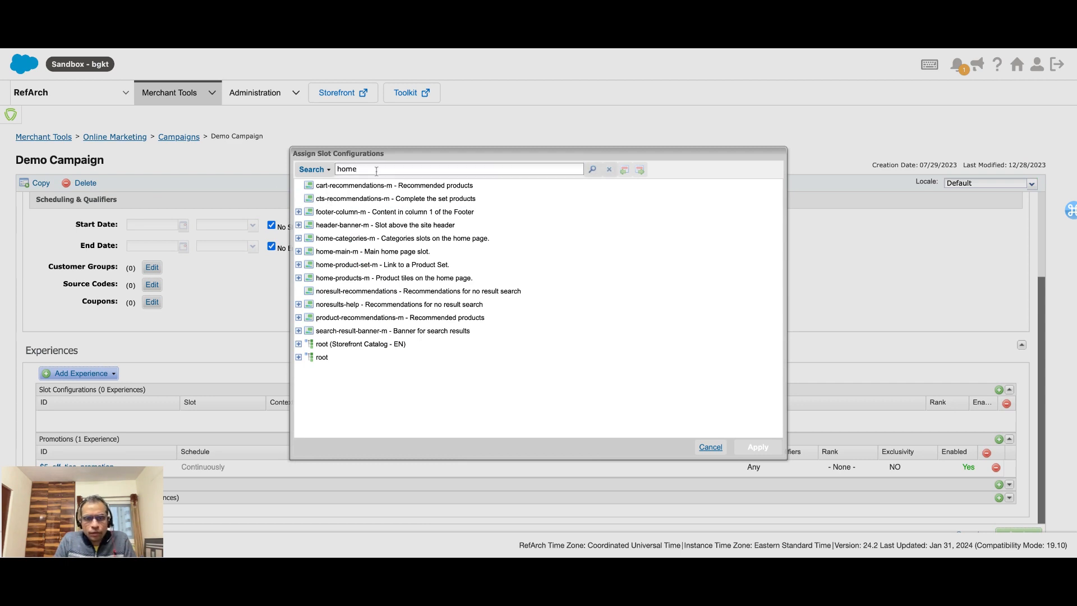
pyautogui.press('Return')
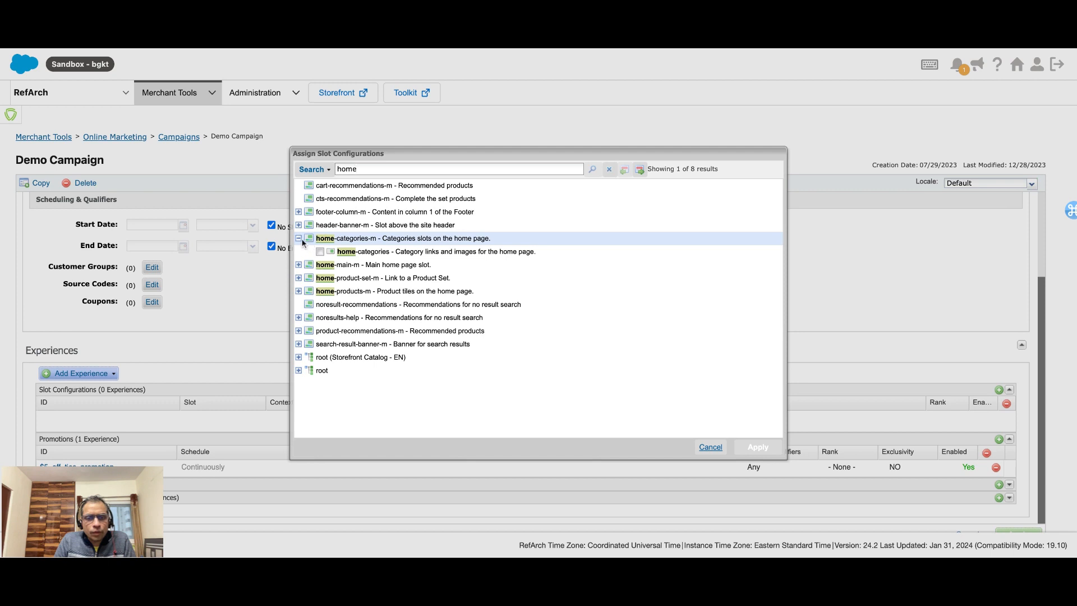
pyautogui.click(299, 238)
pyautogui.click(299, 252)
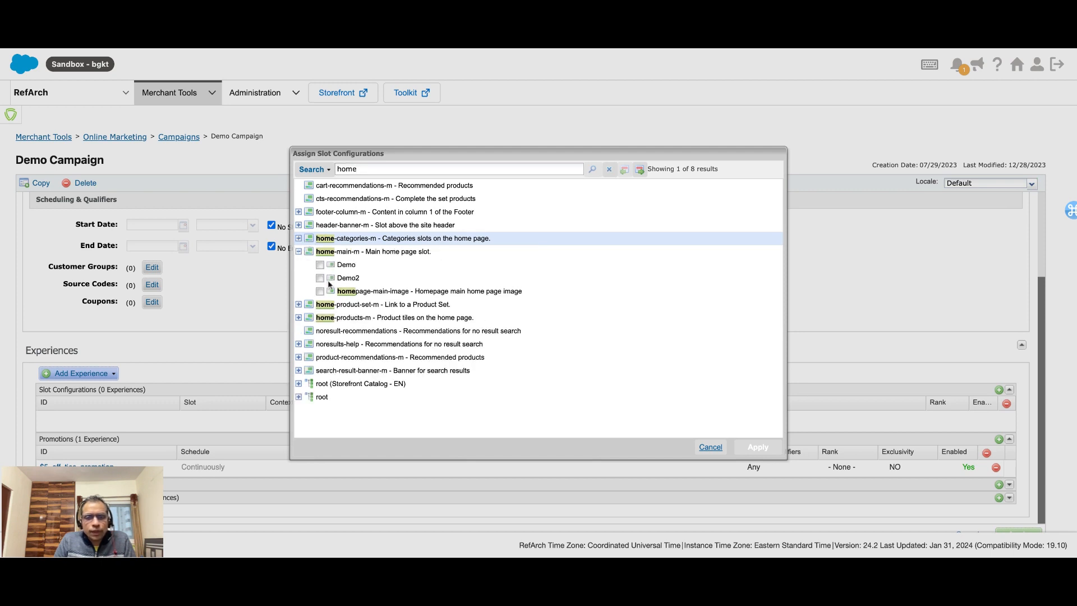
pyautogui.click(319, 265)
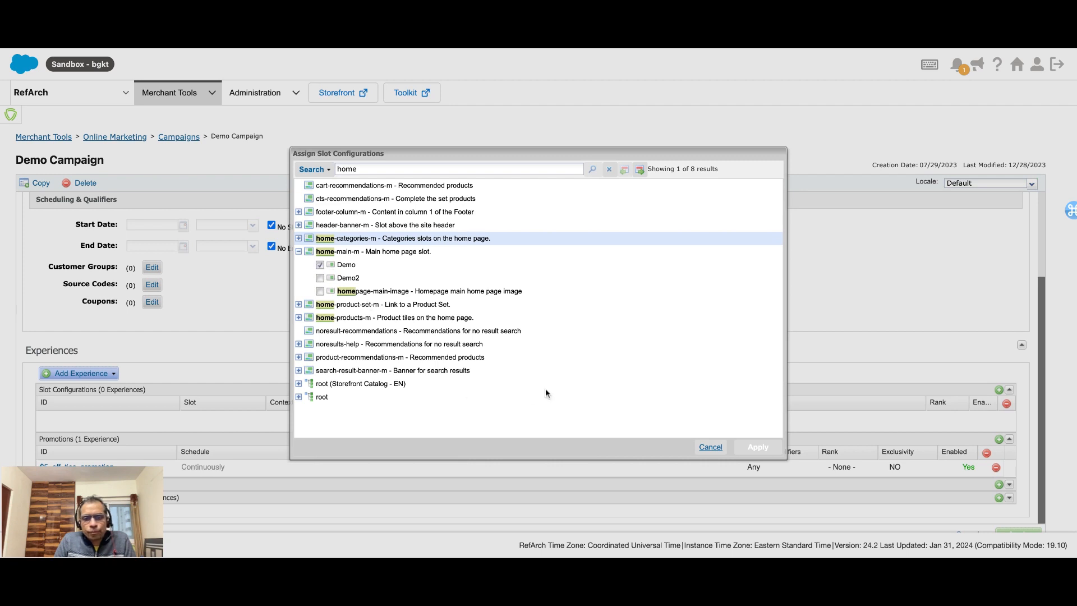
pyautogui.click(757, 447)
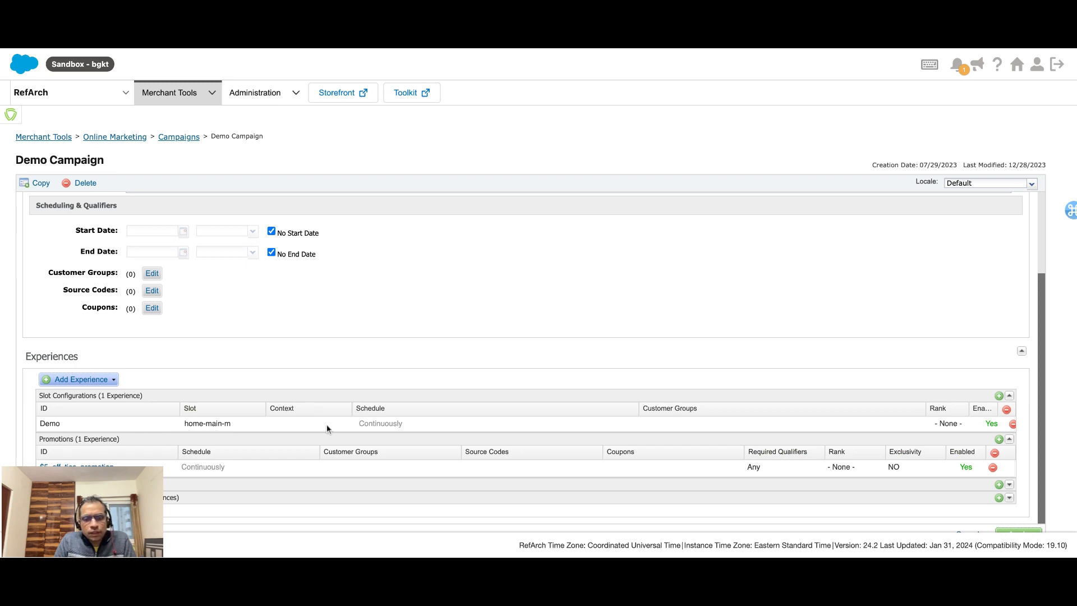
# Check the schedule and customer groups fields of the assigned Demo slot configuration and review the campaign's own scheduling and qualifiers
pyautogui.click(394, 429)
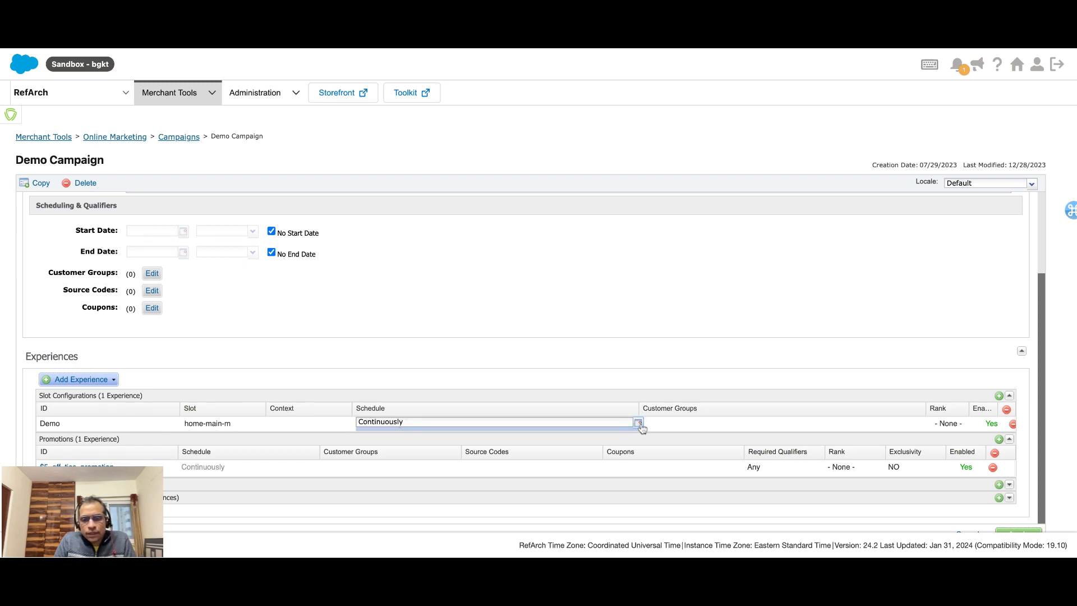
pyautogui.click(721, 427)
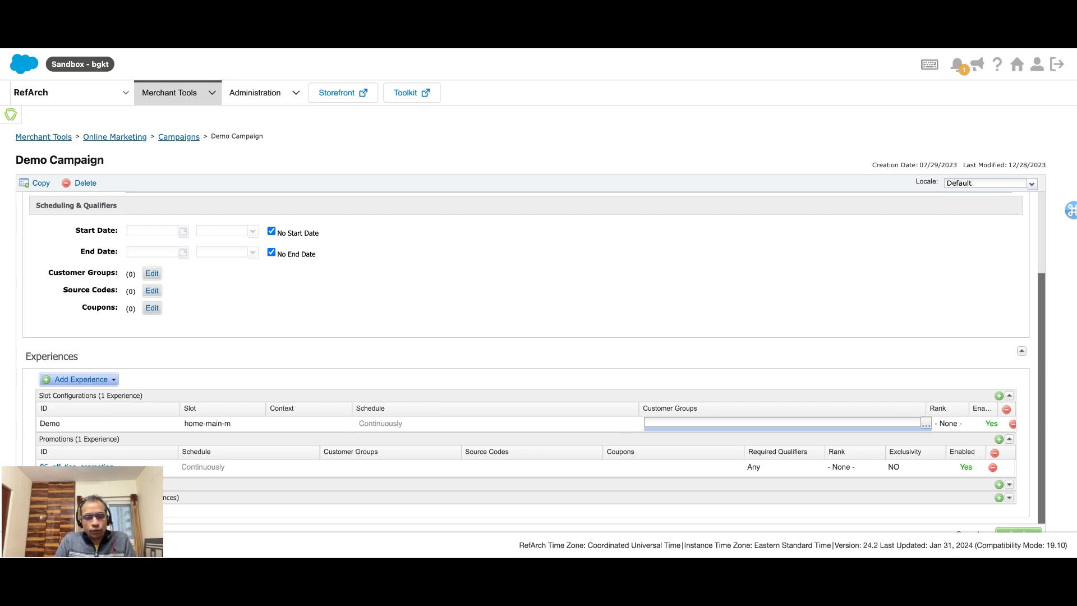
pyautogui.click(318, 339)
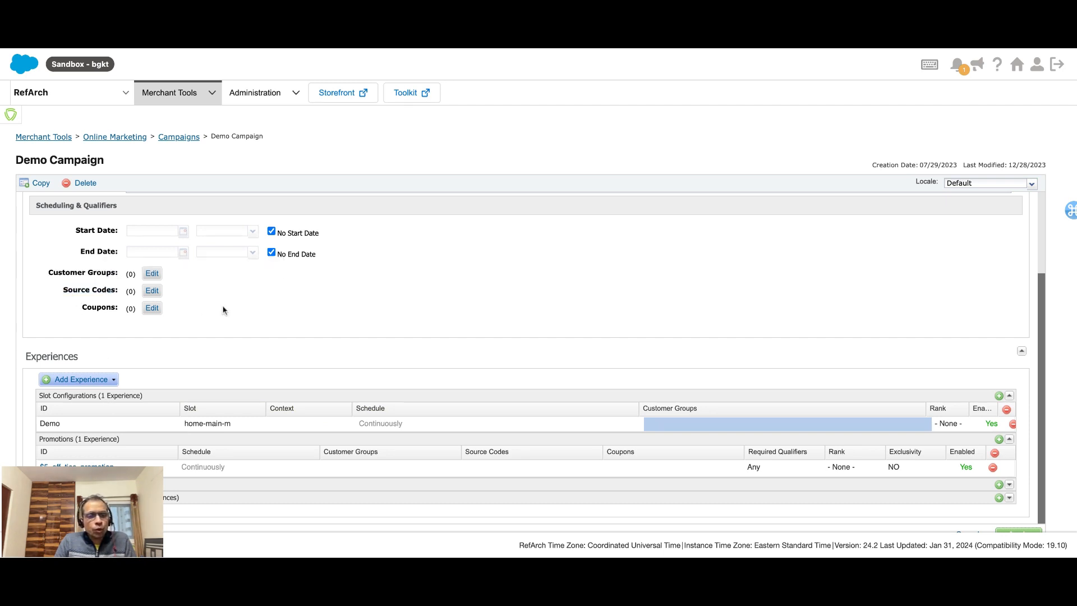
pyautogui.moveTo(86, 312)
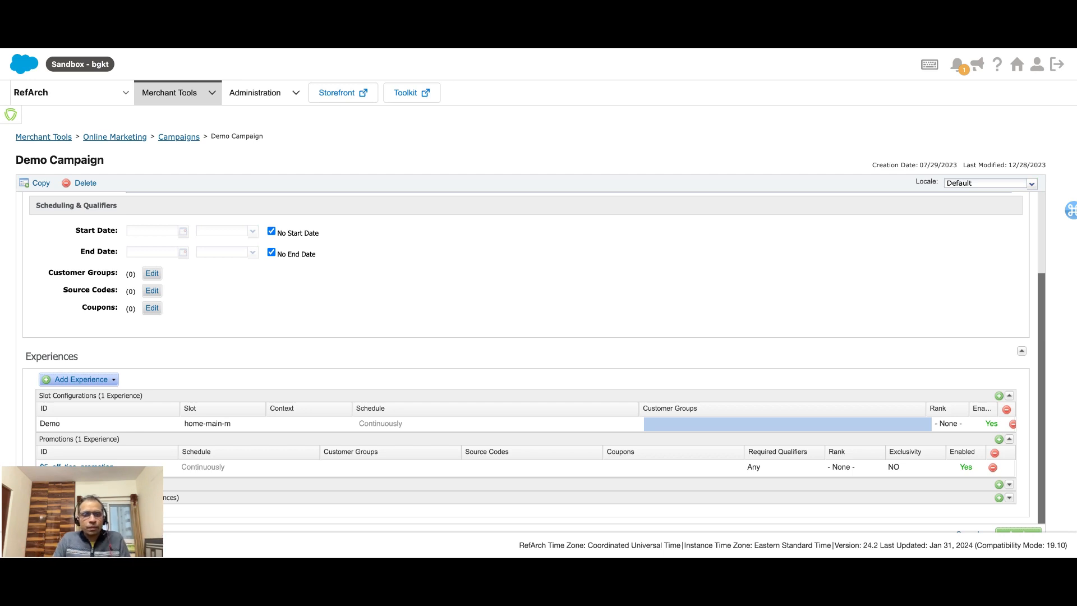
pyautogui.scroll(3, 259, 337)
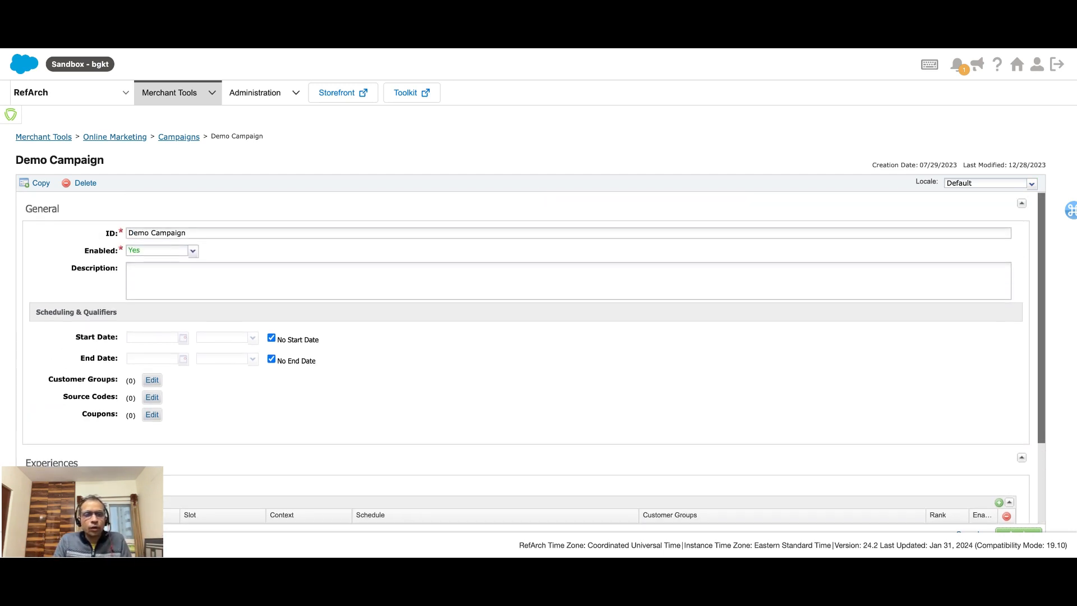